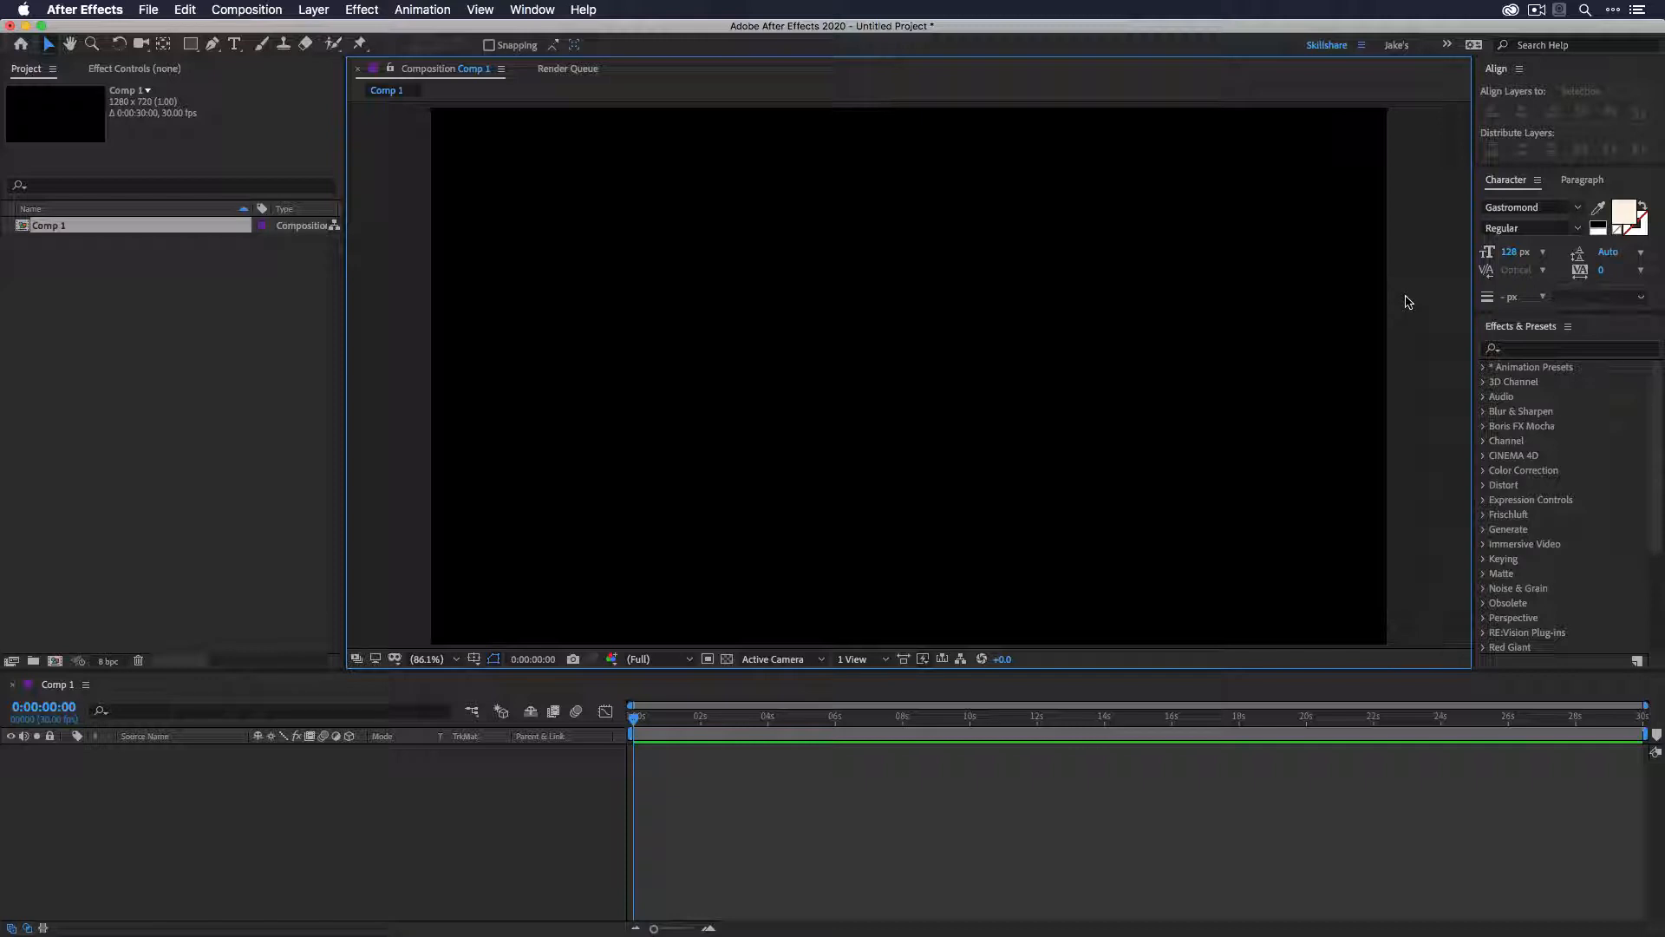
- Create an ellipse shape layer filling the composition with the Ellipse tool and set its size to 500 x 500
{"action": "left_click", "coordinate": [191, 44]}
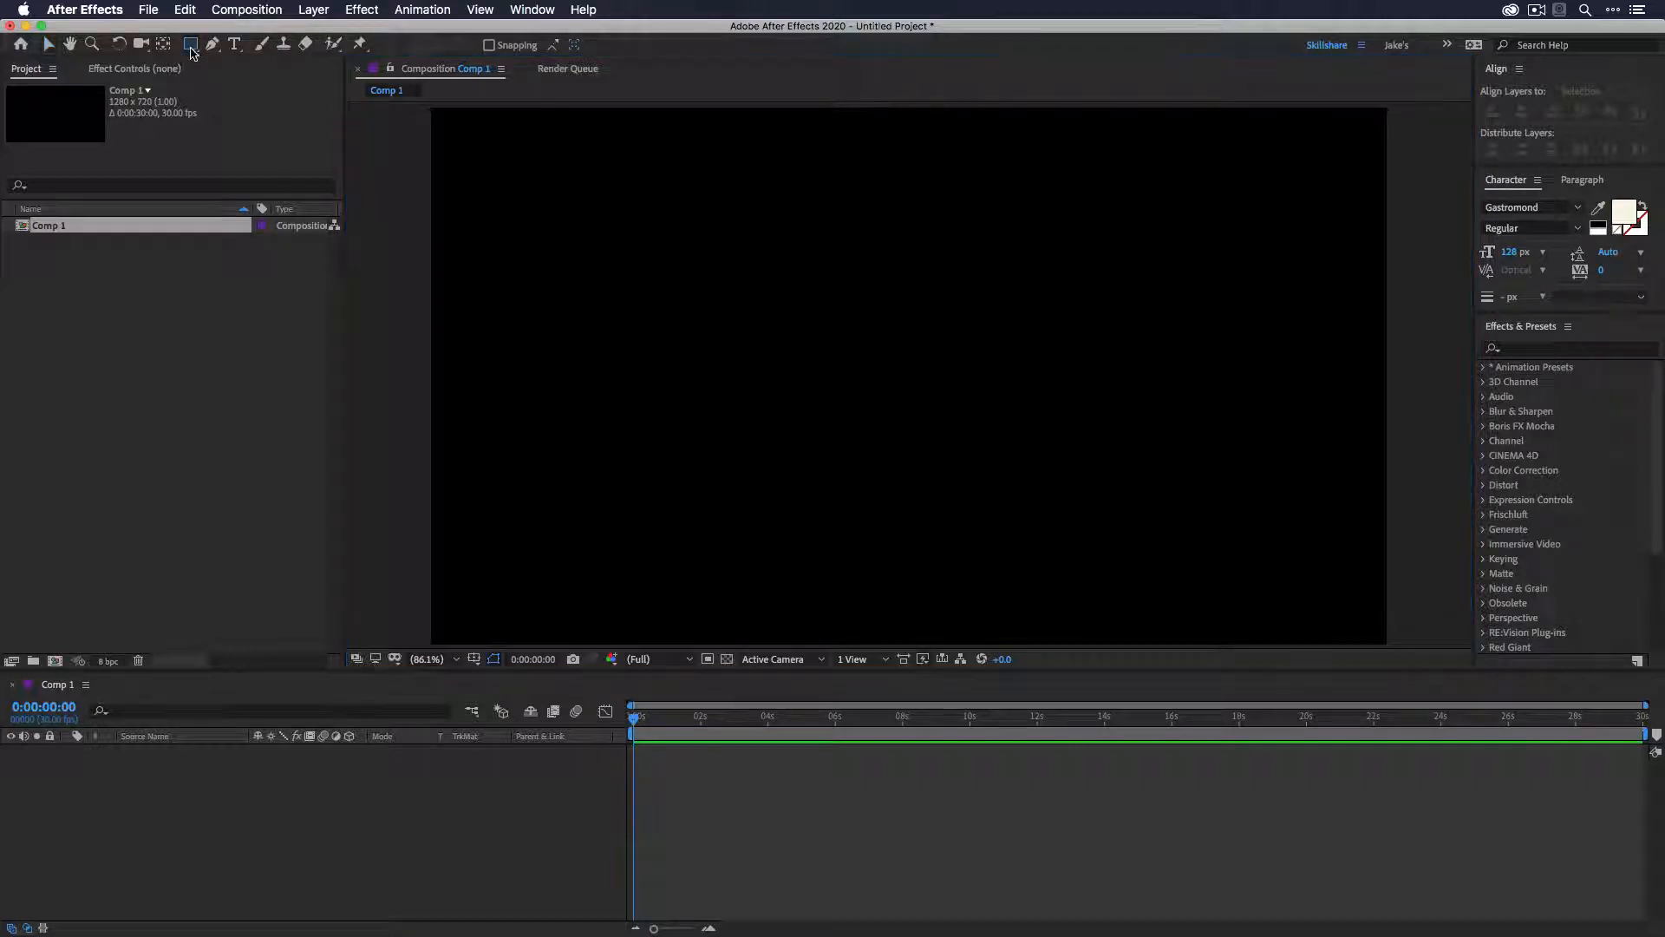
{"action": "left_click_drag", "start_coordinate": [191, 49], "coordinate": [234, 81]}
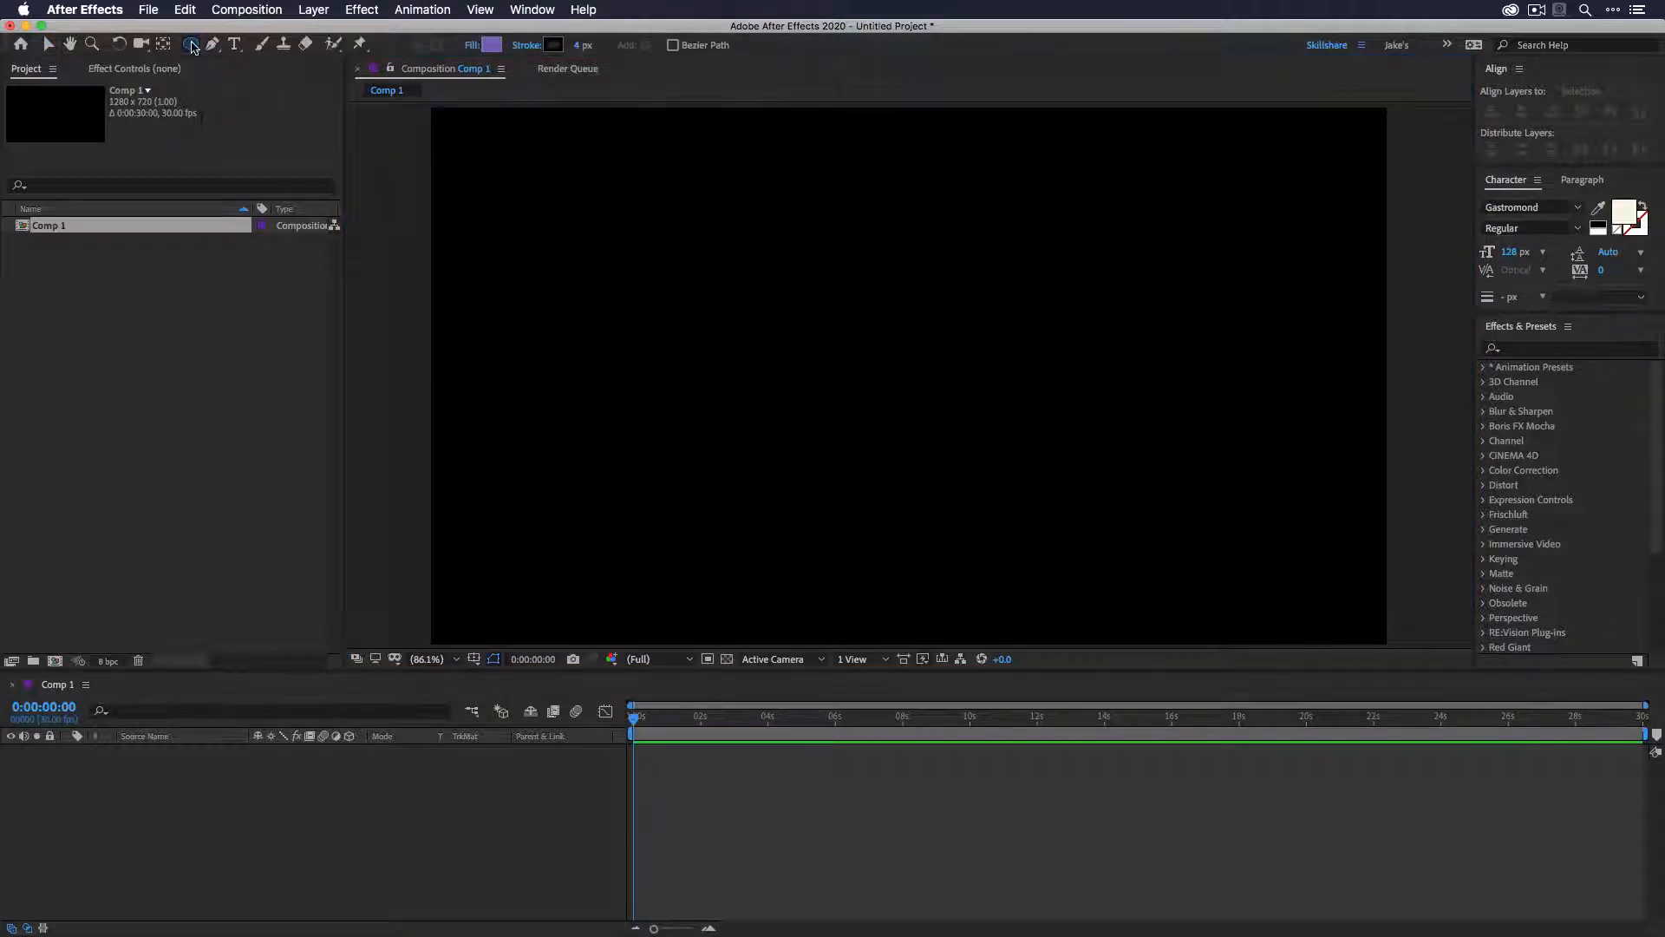
{"action": "double_click", "coordinate": [191, 44]}
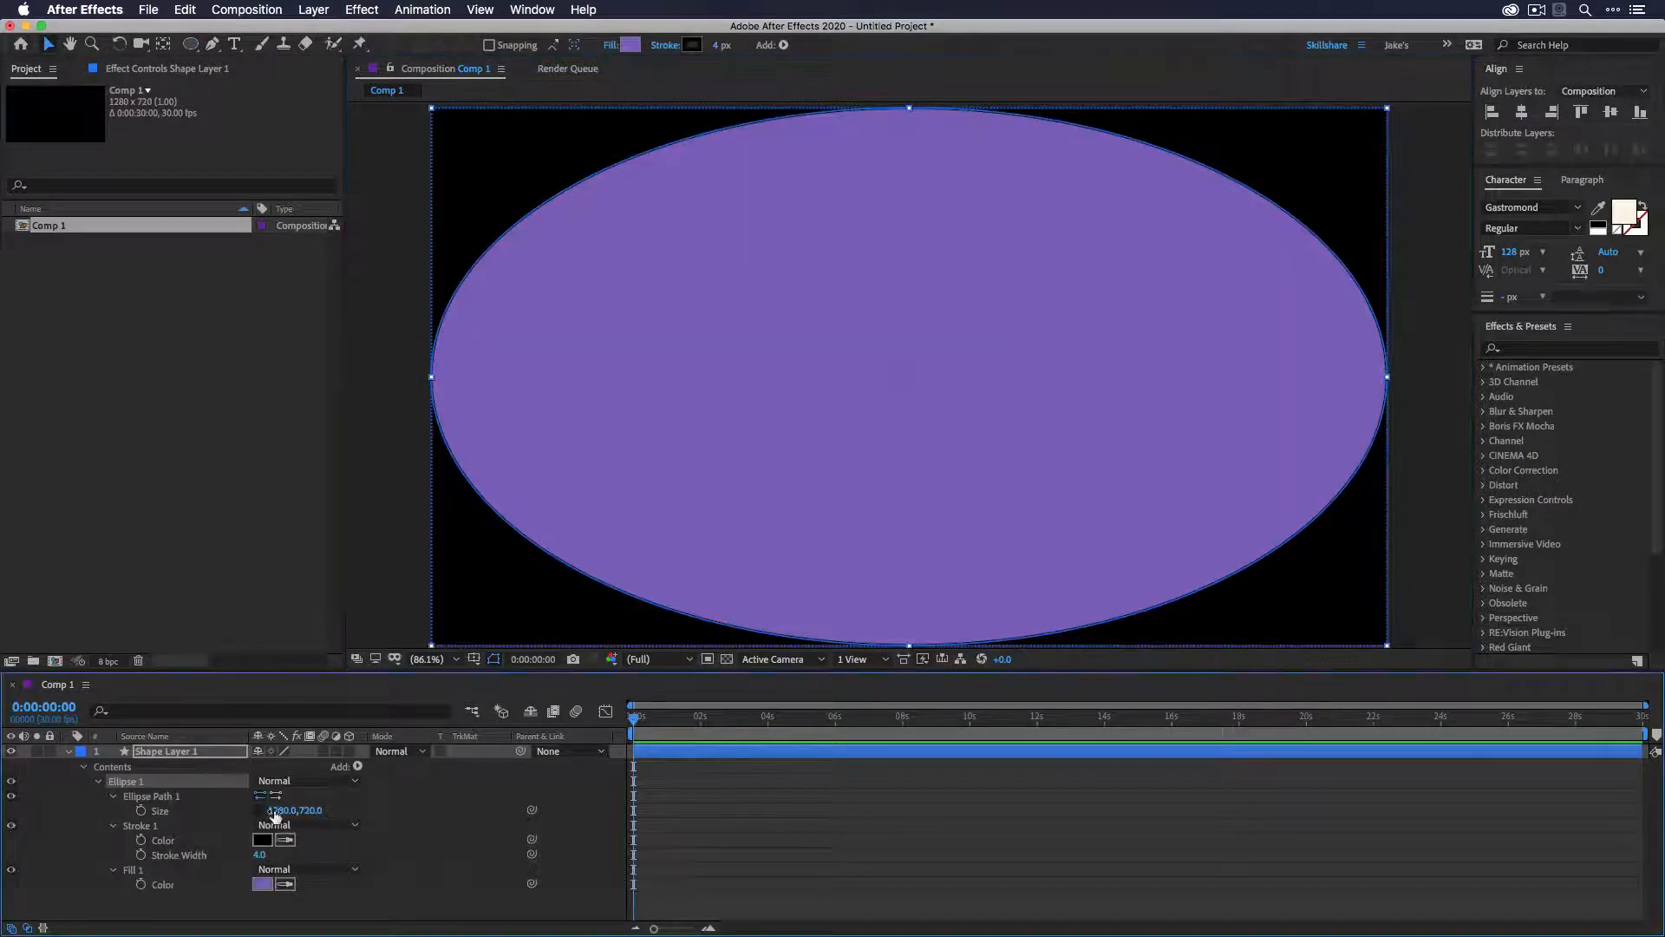
{"action": "left_click", "coordinate": [276, 811]}
{"action": "type", "text": "500"}
{"action": "key", "text": "Tab"}
{"action": "type", "text": "500"}
{"action": "key", "text": "Return"}
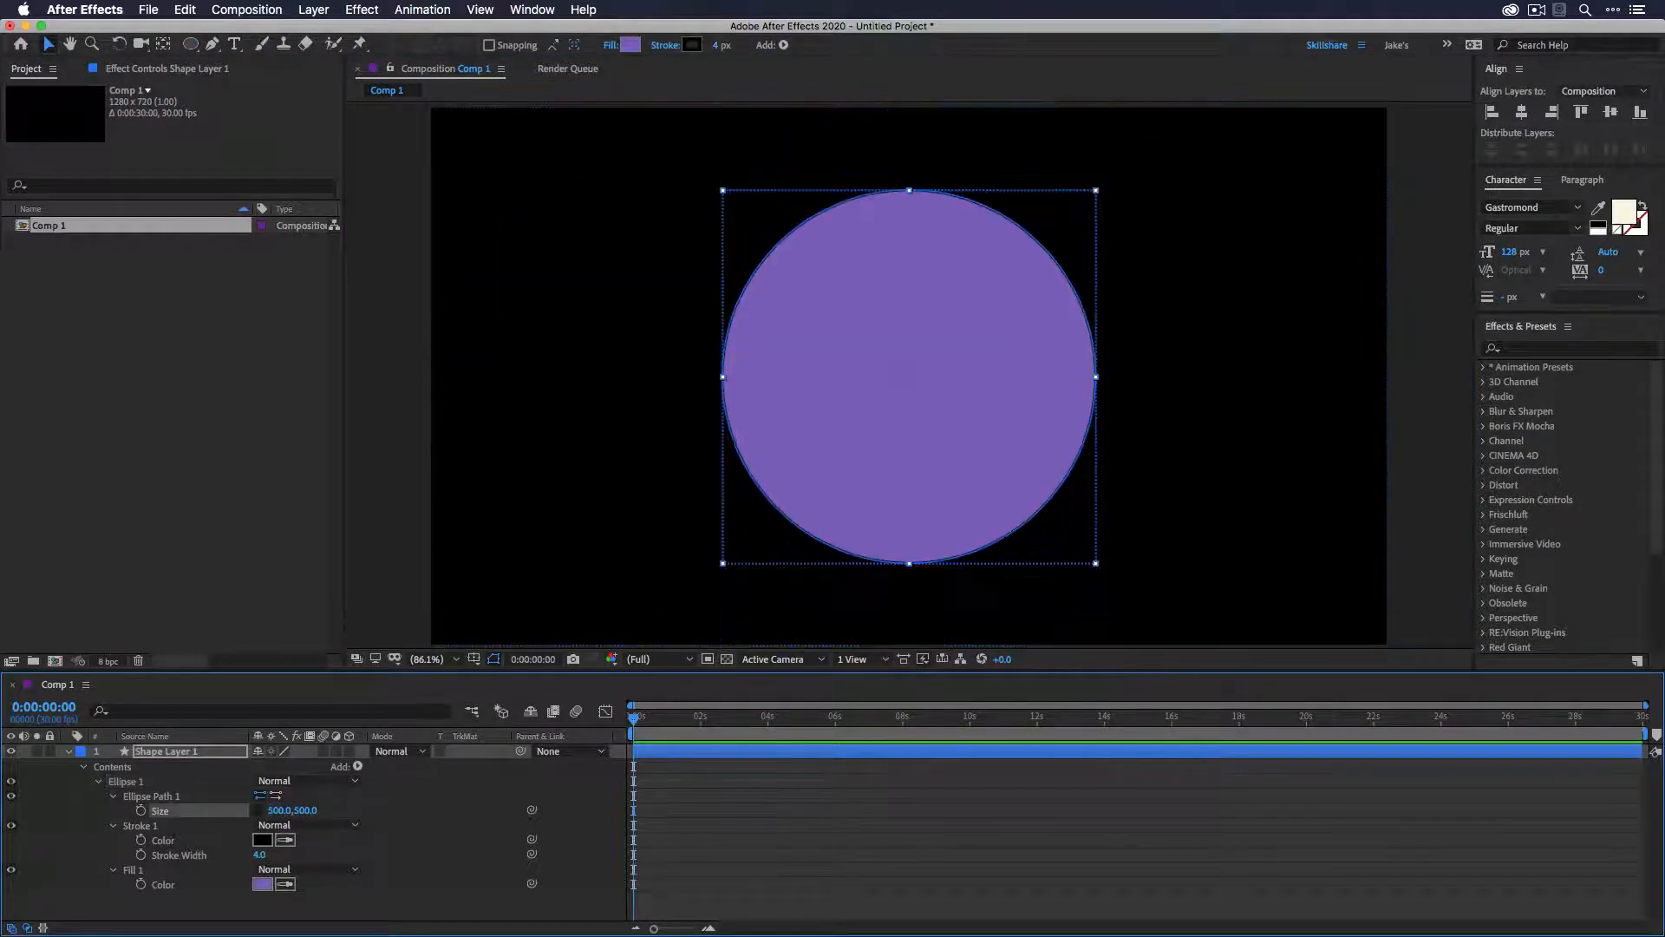
- Move the circle slightly left and up from the centre of the composition
{"action": "left_click", "coordinate": [691, 776]}
{"action": "left_click", "coordinate": [941, 461]}
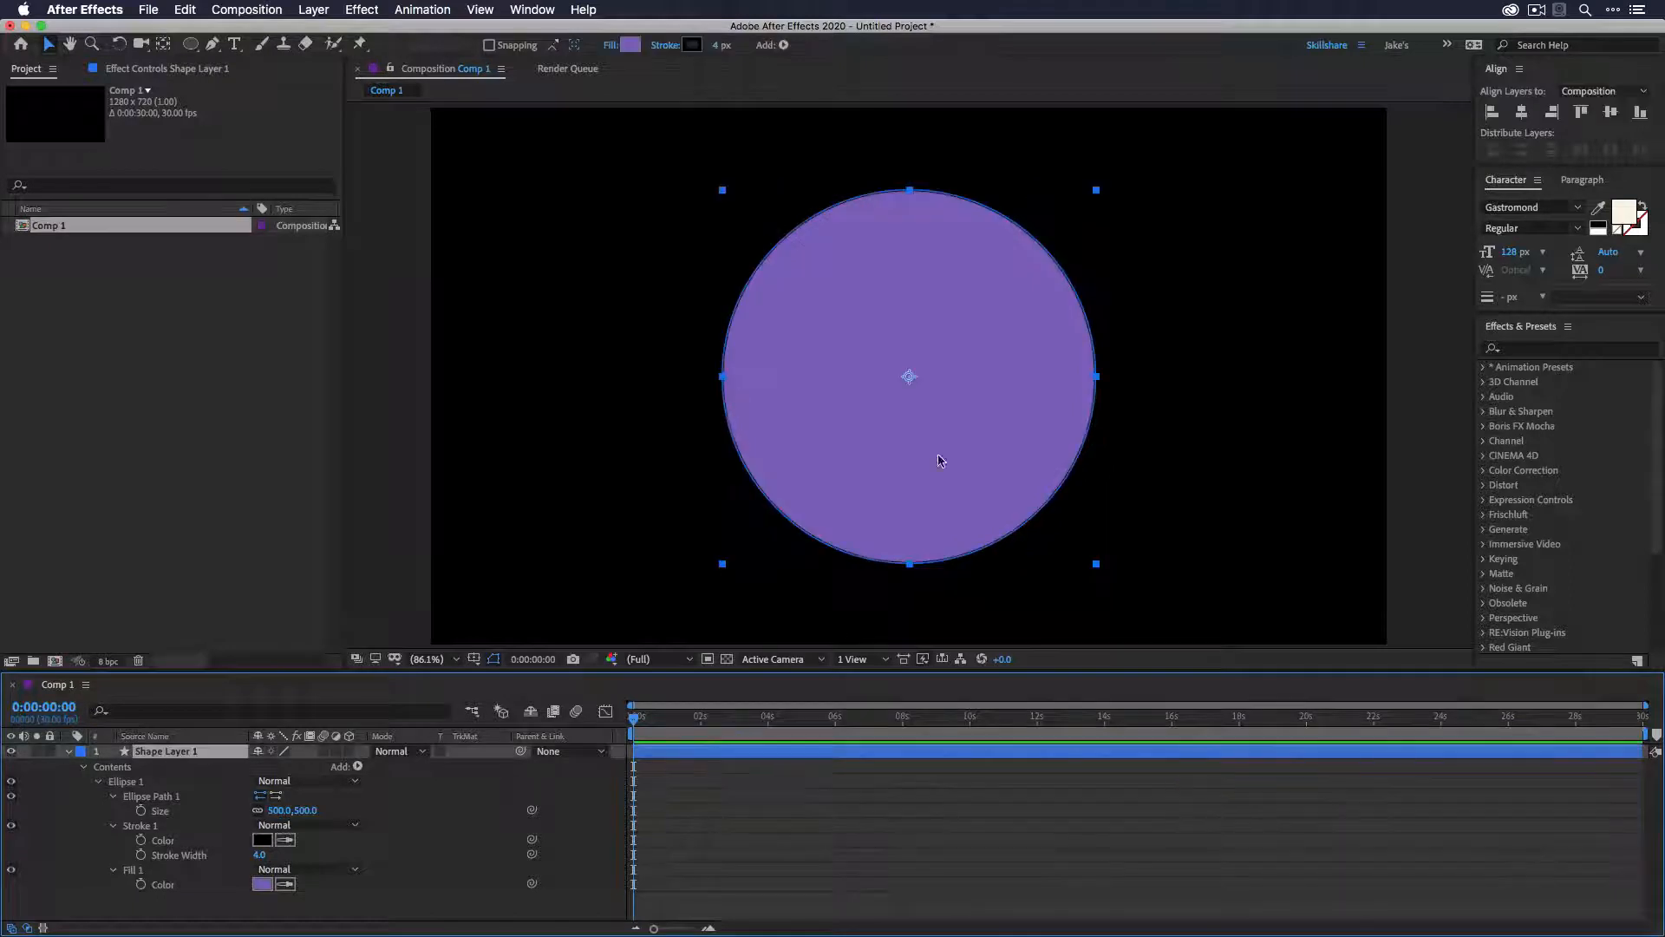
{"action": "left_click_drag", "start_coordinate": [941, 460], "coordinate": [830, 497]}
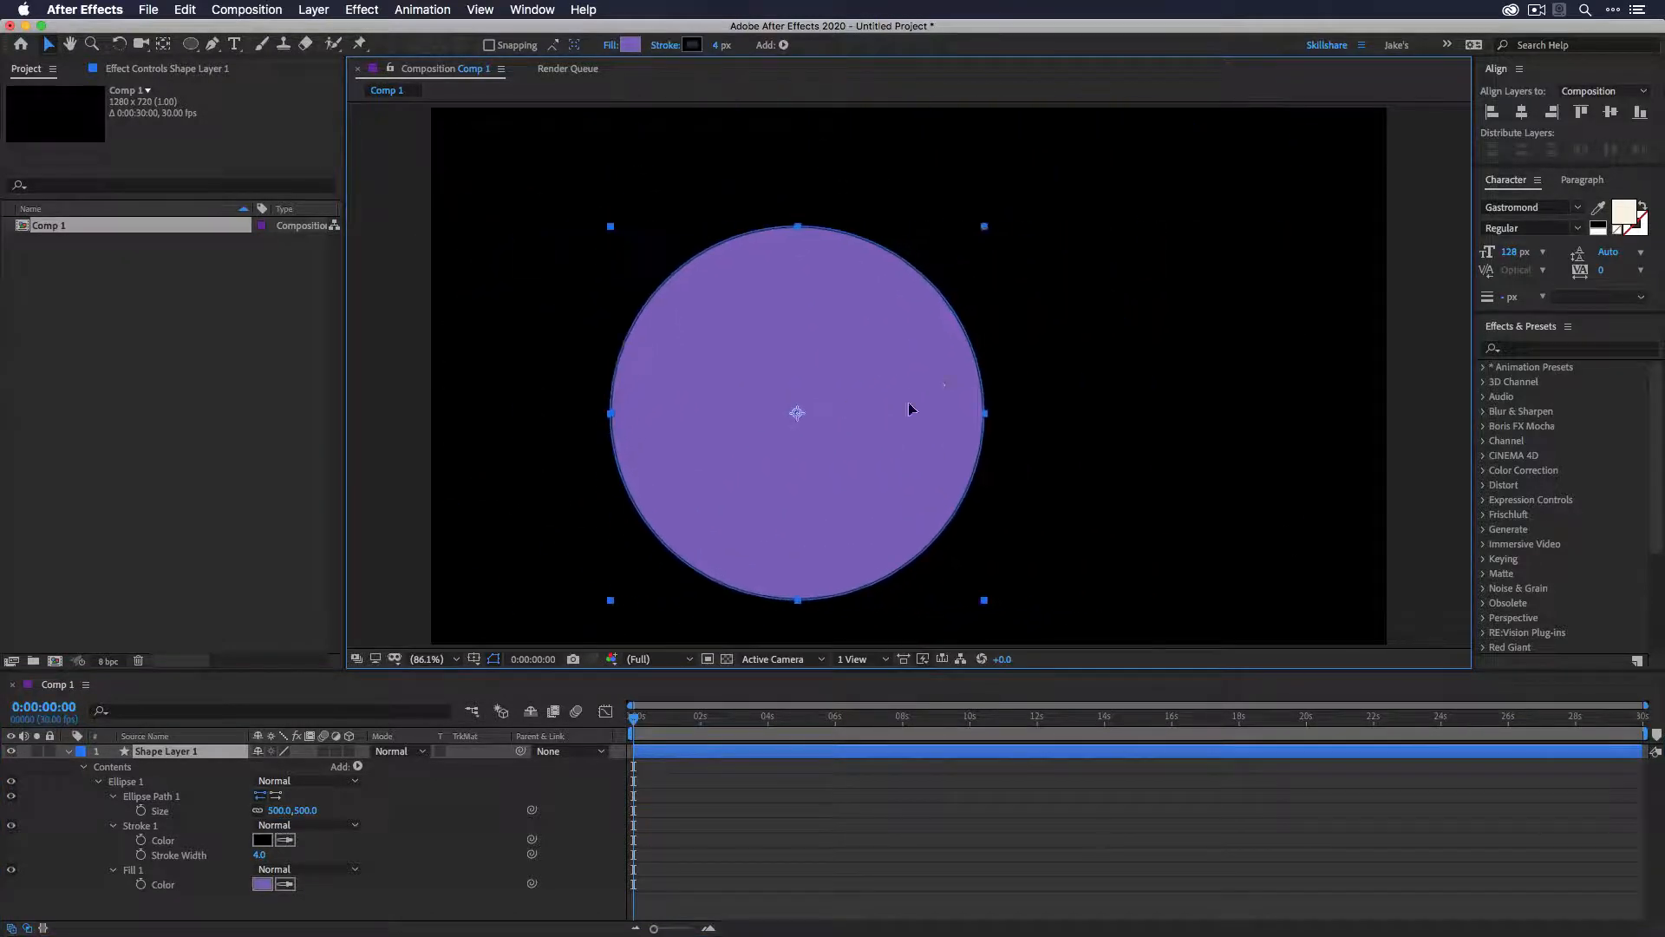
{"action": "left_click_drag", "start_coordinate": [908, 408], "coordinate": [895, 371]}
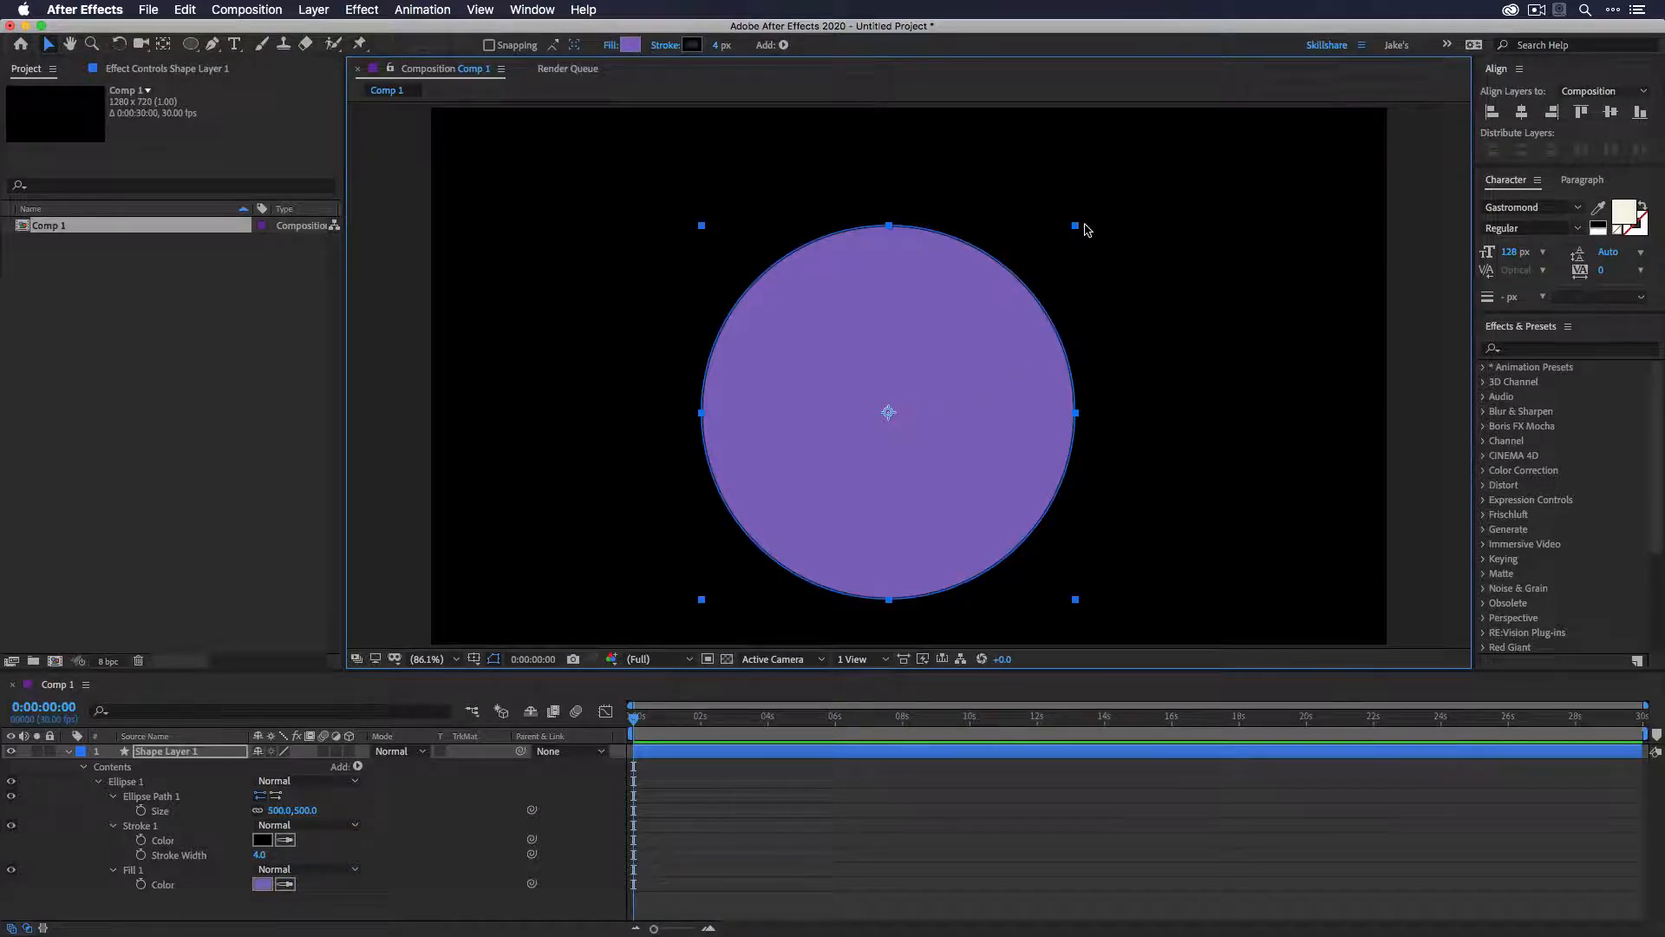
- Scale the circle down and move it toward the upper right of the composition
{"action": "left_click_drag", "start_coordinate": [1085, 225], "coordinate": [955, 336]}
{"action": "left_click_drag", "start_coordinate": [881, 405], "coordinate": [1055, 333]}
- Duplicate the circle and arrange the copies as a smaller circle on the left and a larger one on the right
{"action": "key", "text": "ctrl+d"}
{"action": "left_click_drag", "start_coordinate": [724, 390], "coordinate": [793, 385]}
{"action": "left_click_drag", "start_coordinate": [1159, 330], "coordinate": [1181, 359]}
{"action": "left_click", "coordinate": [942, 509]}
{"action": "left_click", "coordinate": [803, 814]}
{"action": "key", "text": "u"}
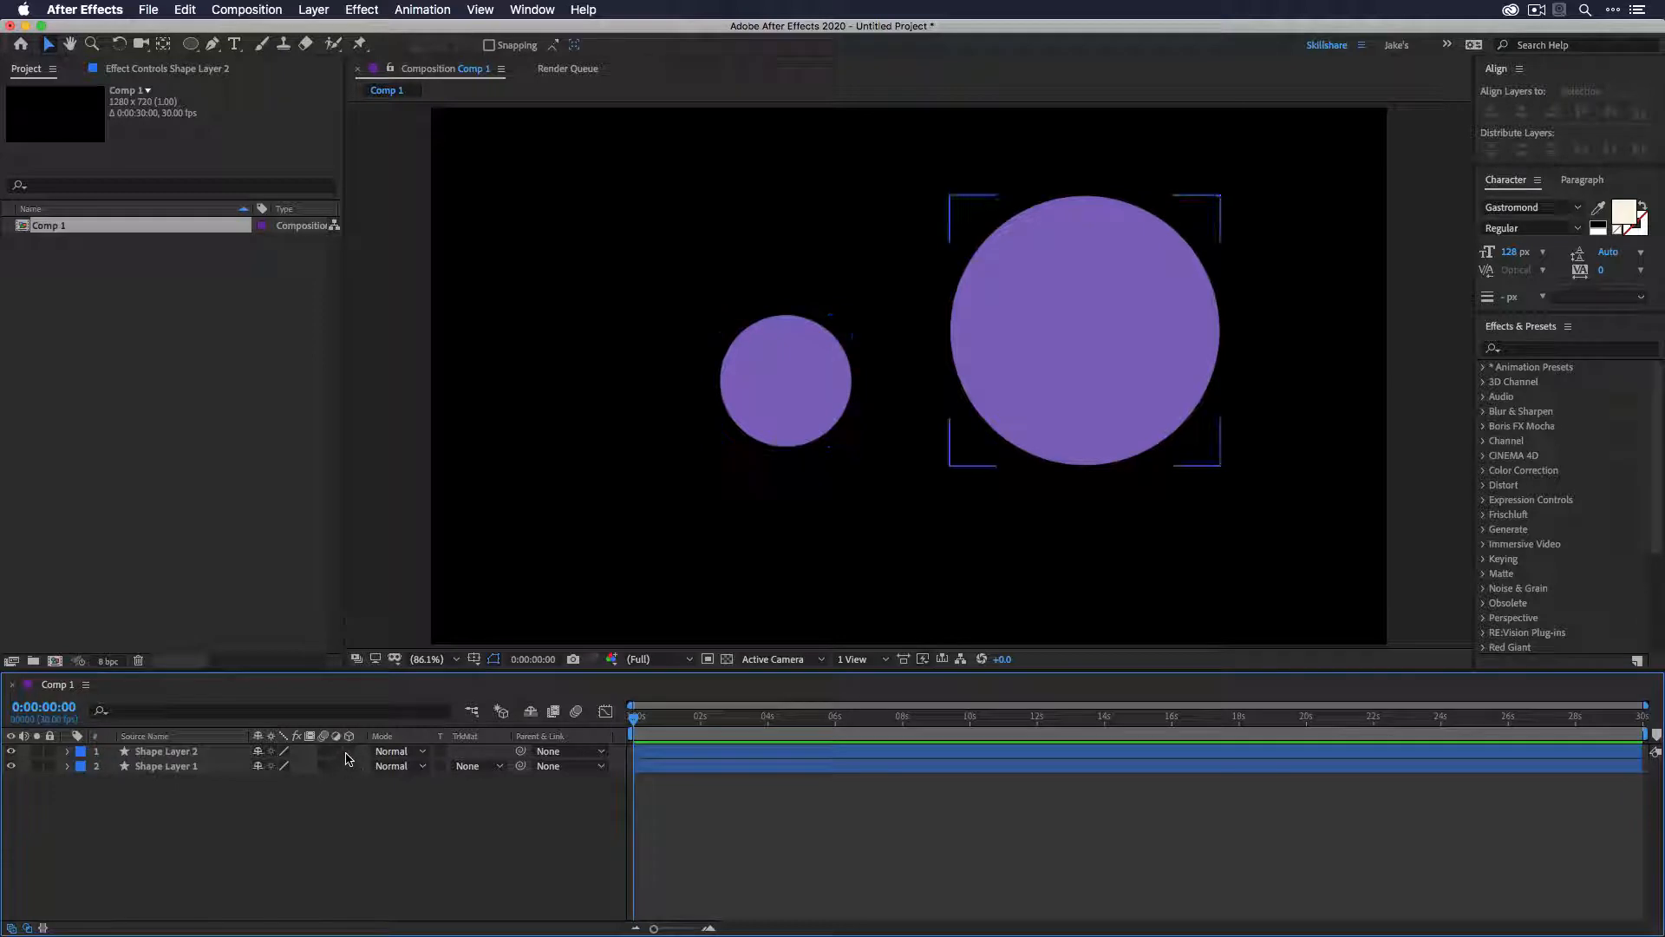
- Make both shape layers 3D and reposition the larger circle with its 3D gizmo
{"action": "left_click_drag", "start_coordinate": [350, 766], "coordinate": [351, 752]}
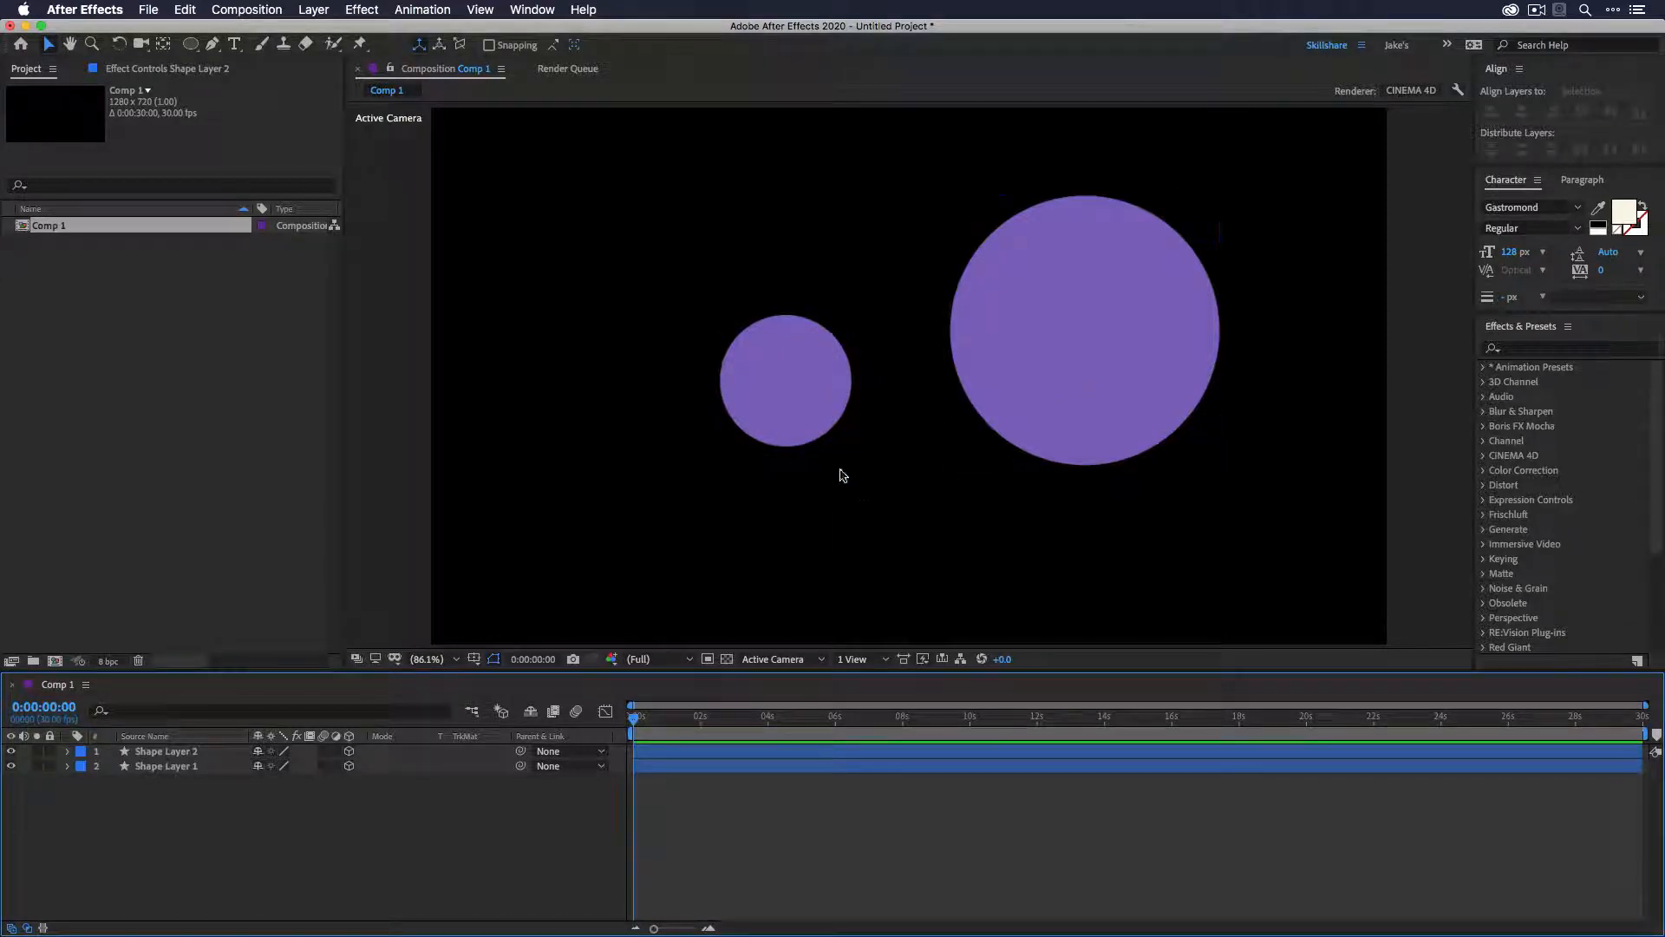
{"action": "left_click", "coordinate": [1012, 371]}
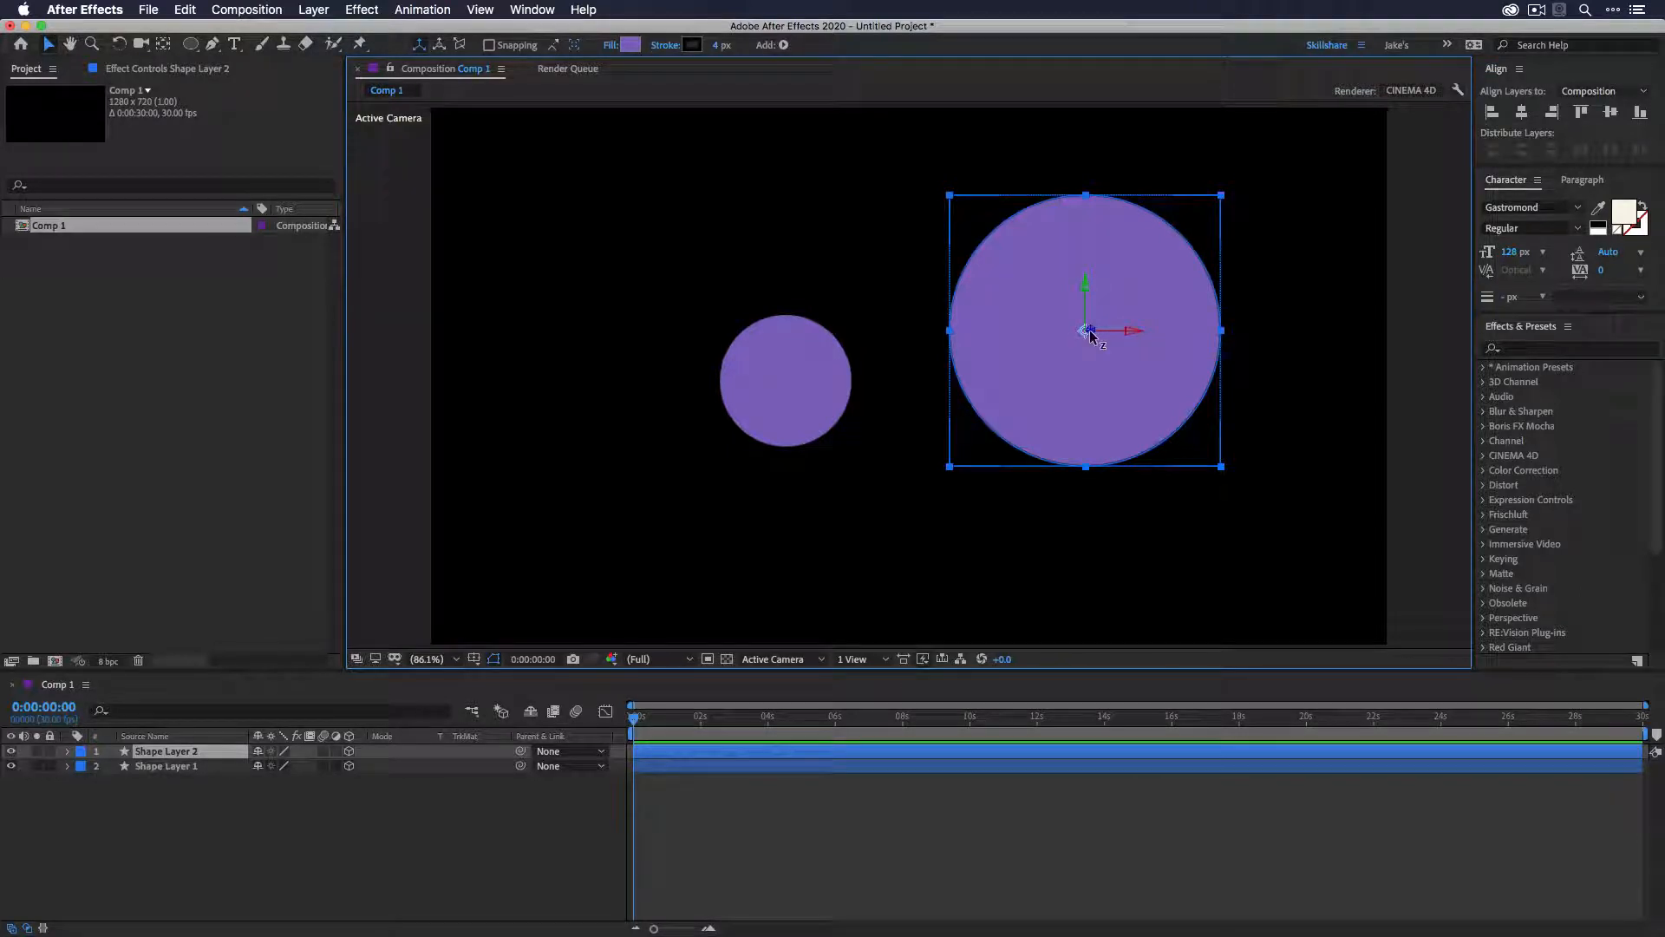
{"action": "left_click_drag", "start_coordinate": [1089, 335], "coordinate": [999, 333]}
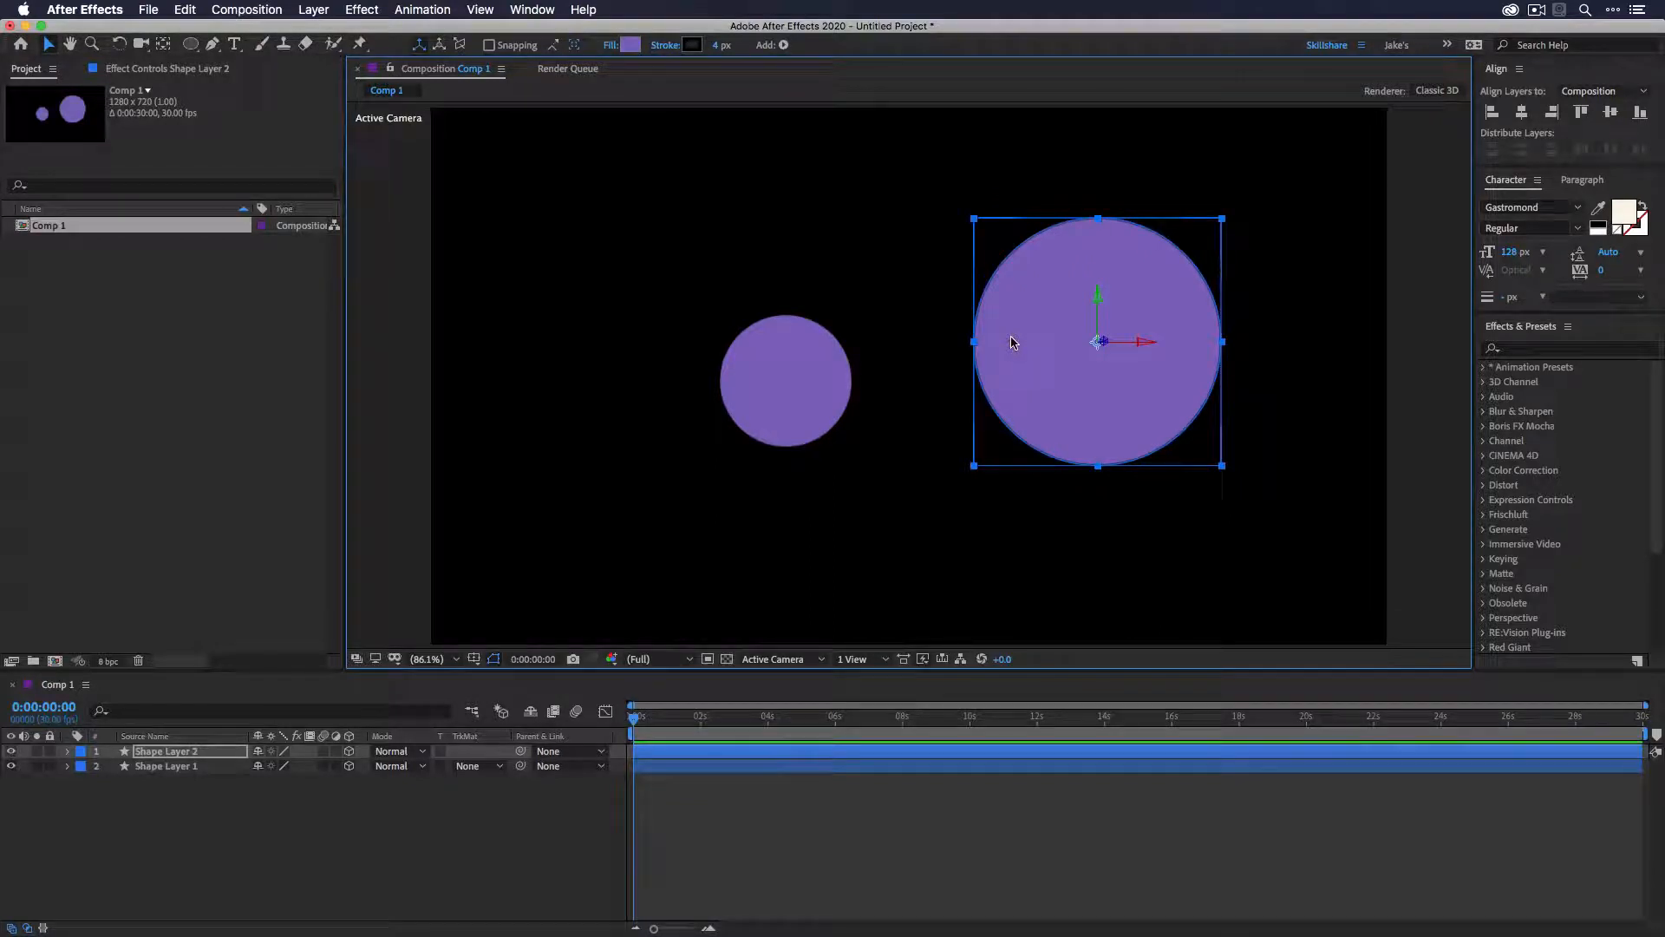
{"action": "left_click", "coordinate": [1021, 404]}
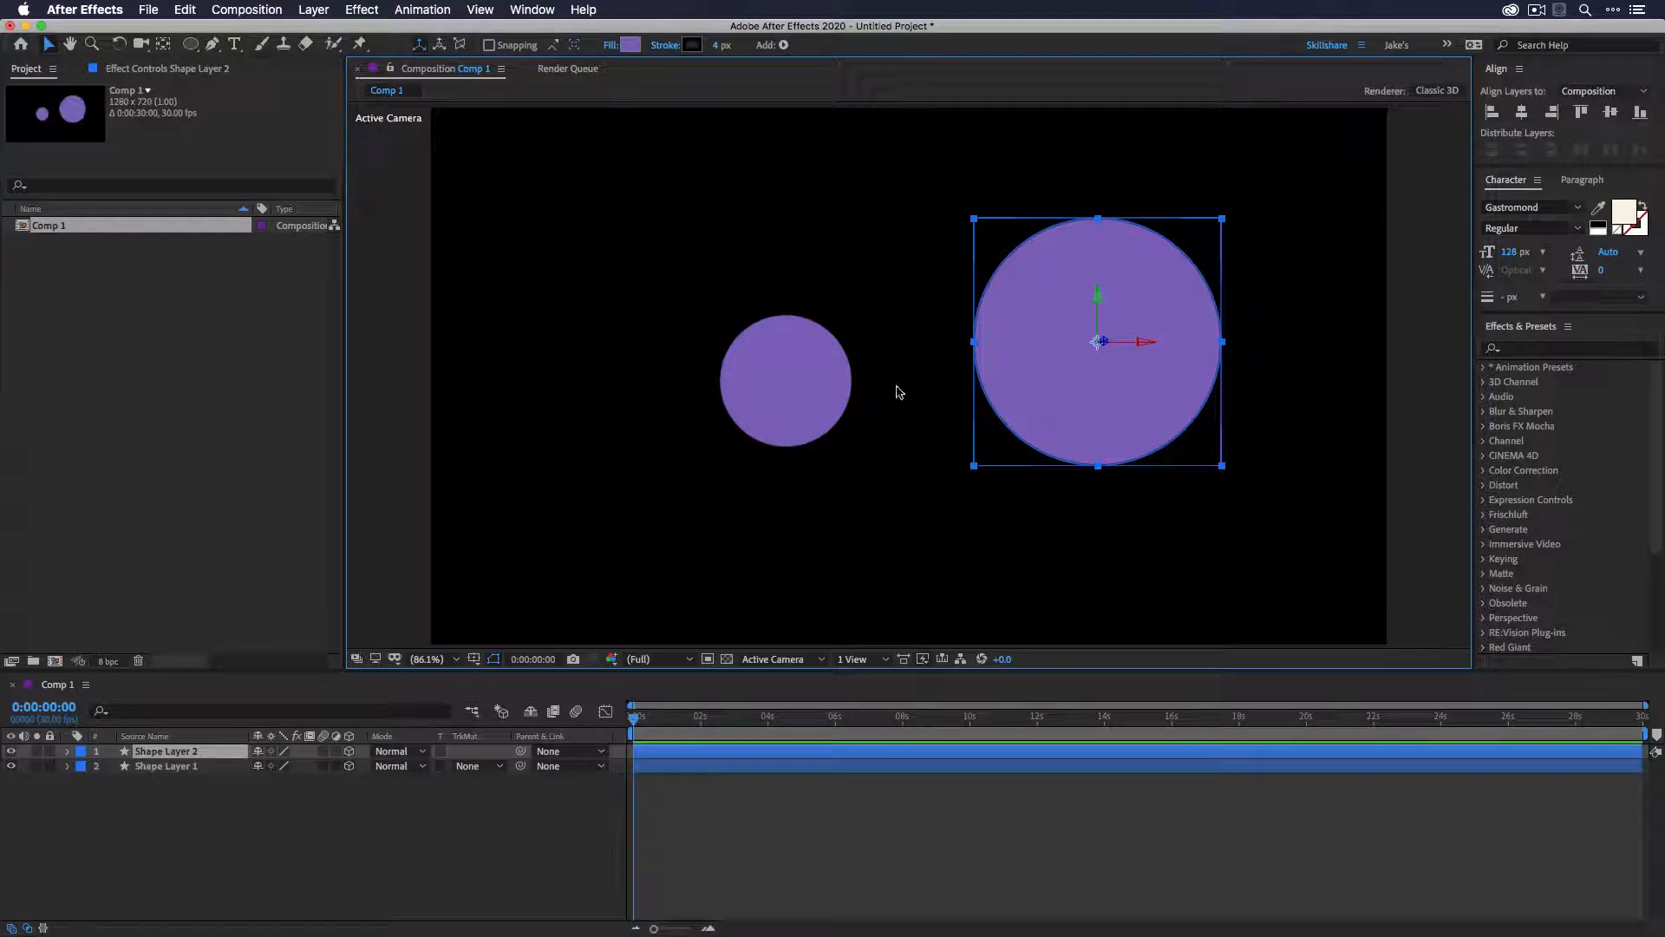
- Switch to the 2 Views - Horizontal layout and zoom the Top view in
{"action": "left_click", "coordinate": [866, 668]}
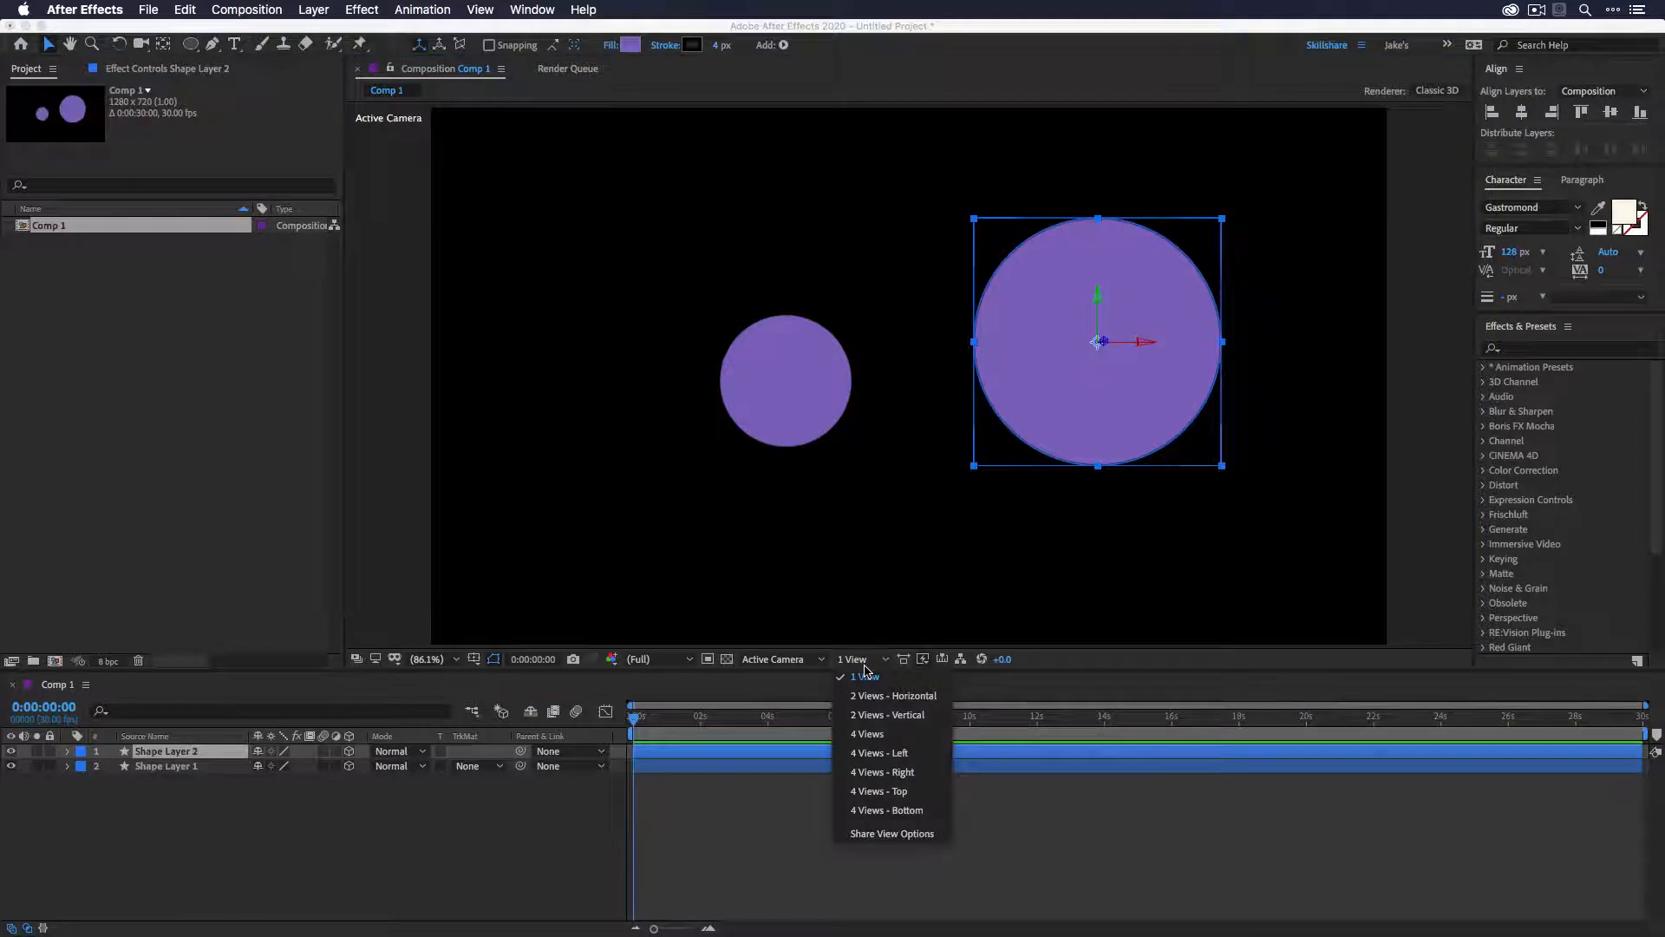
{"action": "left_click", "coordinate": [895, 697]}
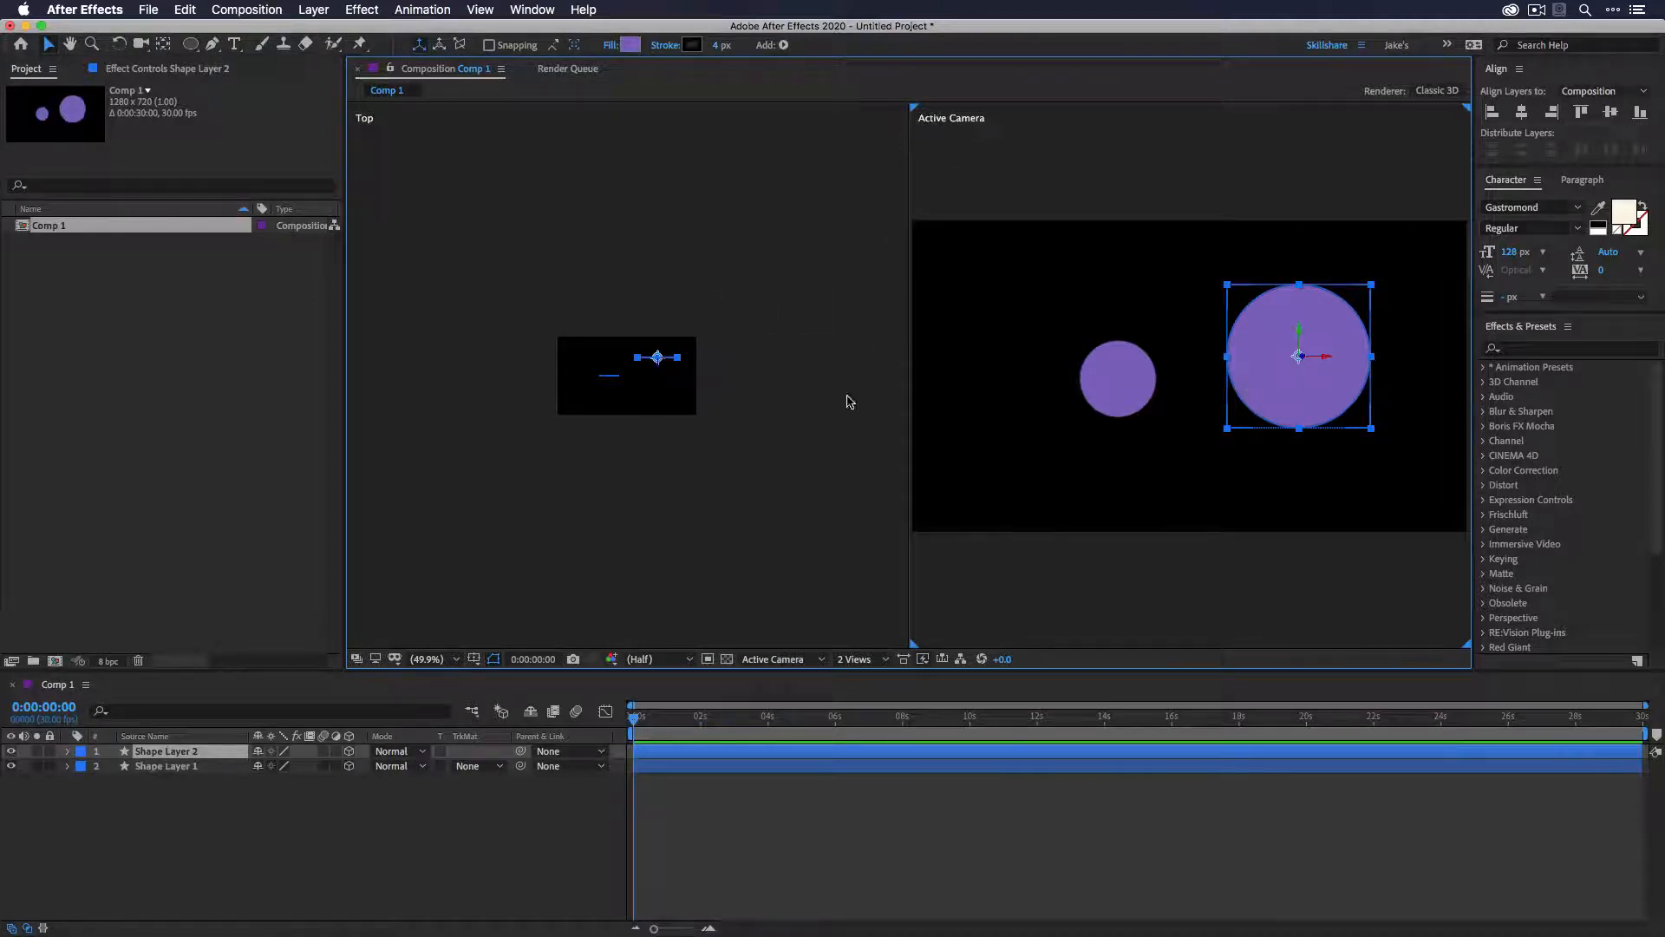
{"action": "left_click", "coordinate": [761, 395]}
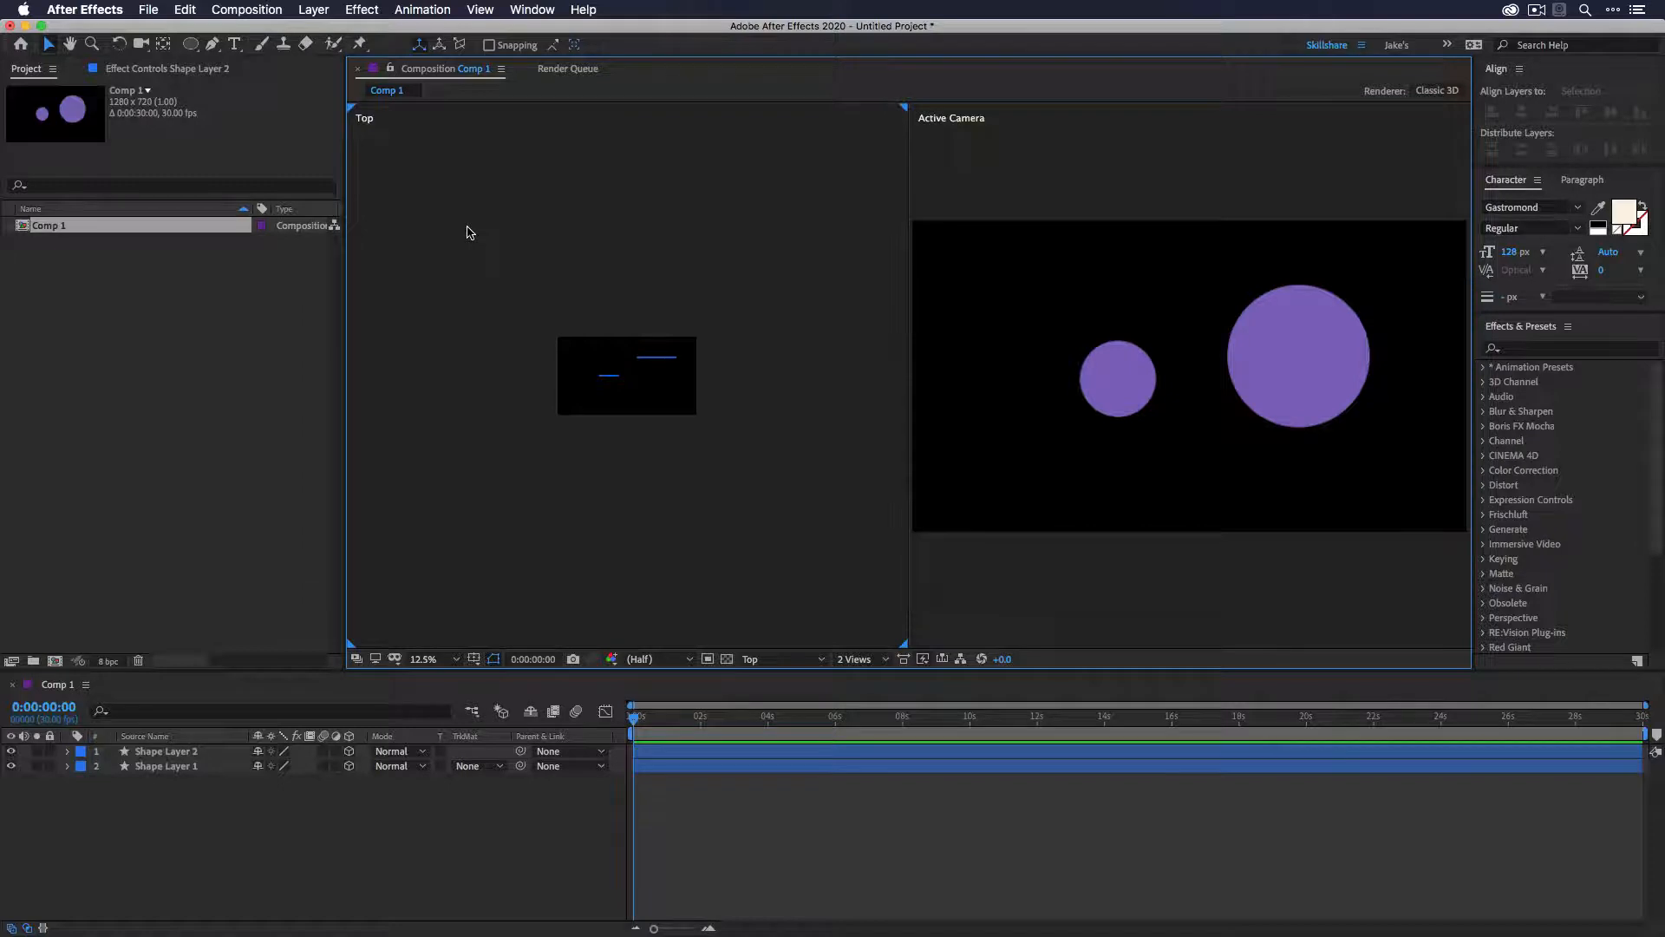
{"action": "key", "text": "period"}
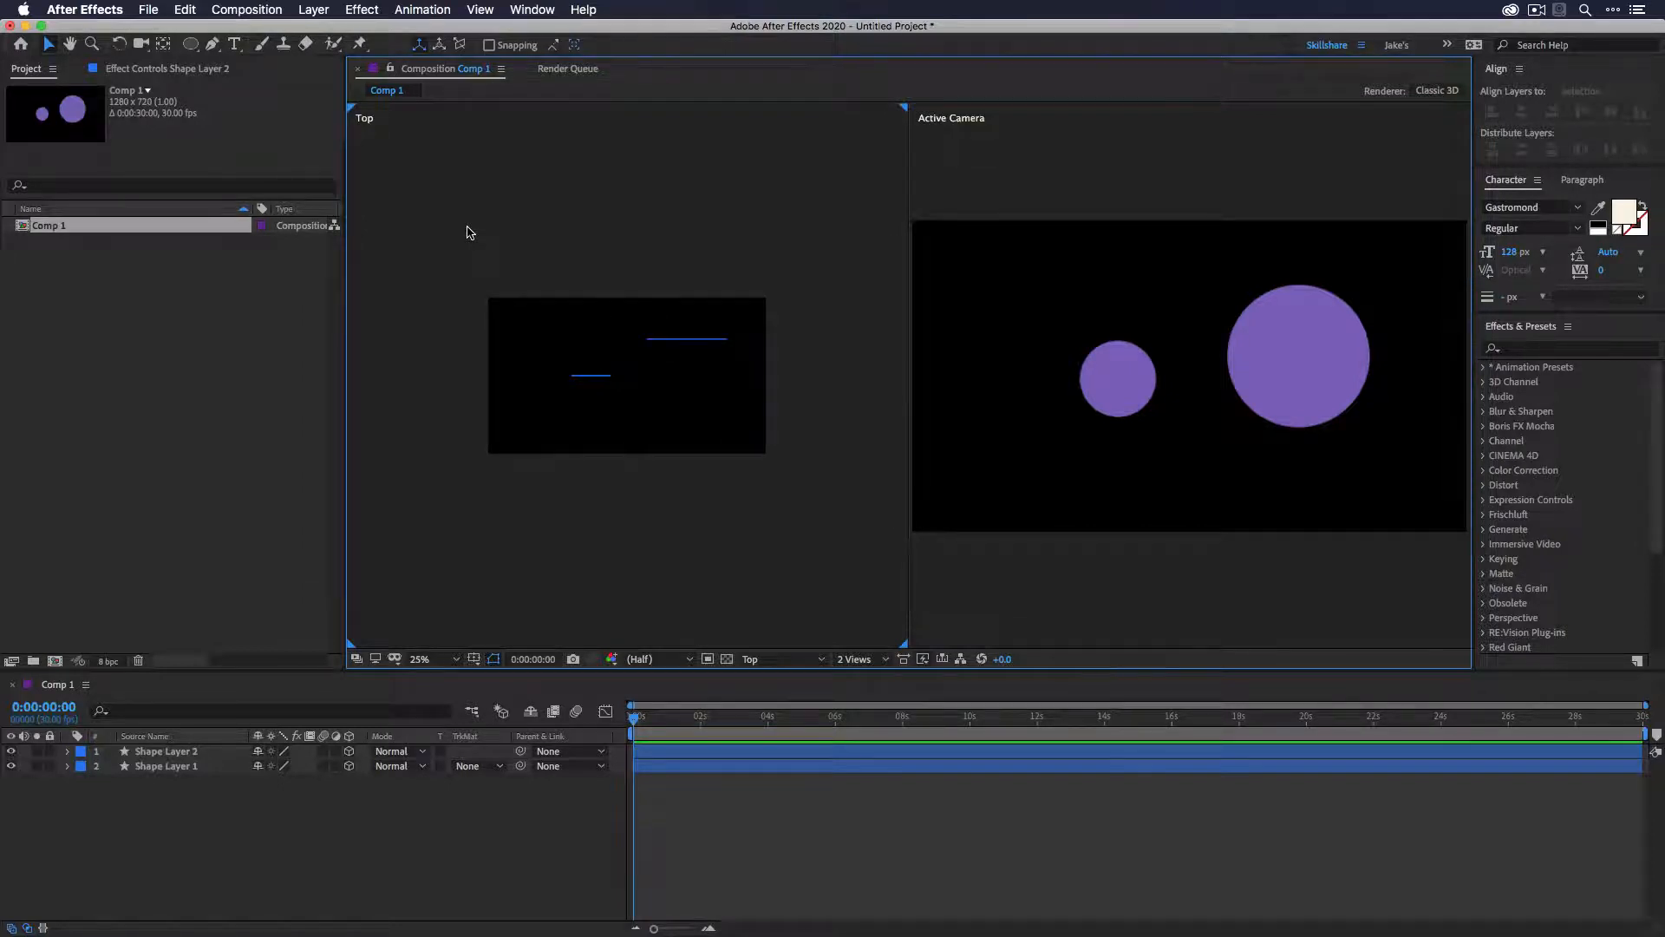
{"action": "key", "text": "period"}
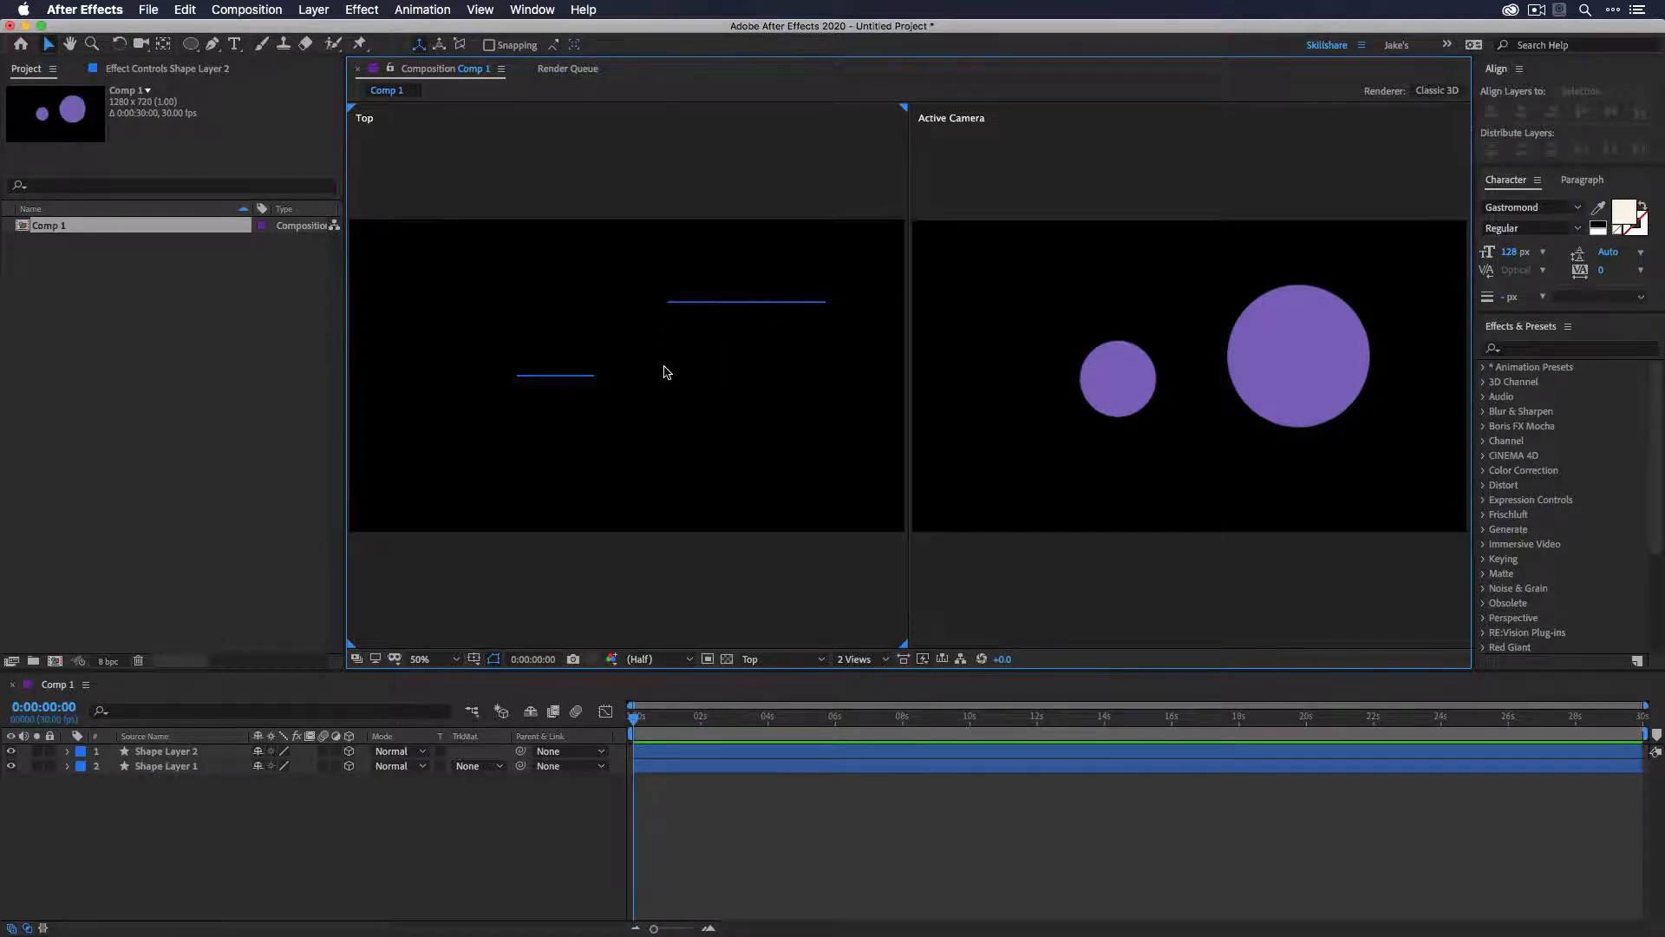
- Select the larger circle and move it toward the camera along the Z axis in the Top view
{"action": "left_click", "coordinate": [951, 123]}
{"action": "left_click", "coordinate": [473, 152]}
{"action": "left_click", "coordinate": [1296, 343]}
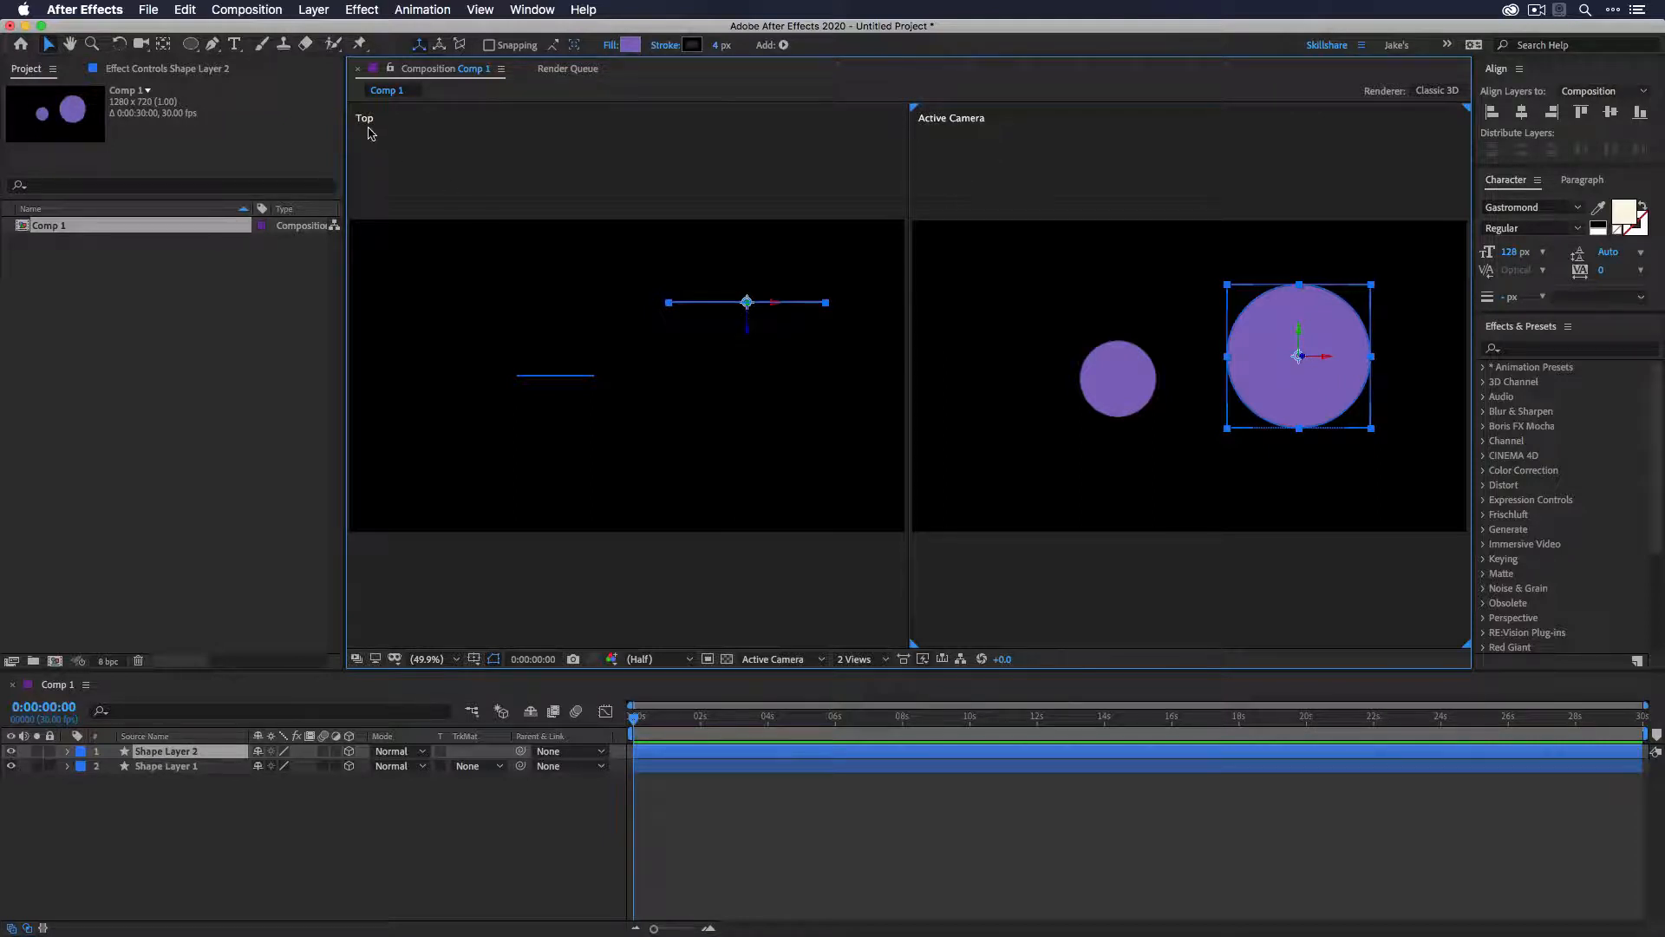
{"action": "left_click_drag", "start_coordinate": [745, 327], "coordinate": [747, 495]}
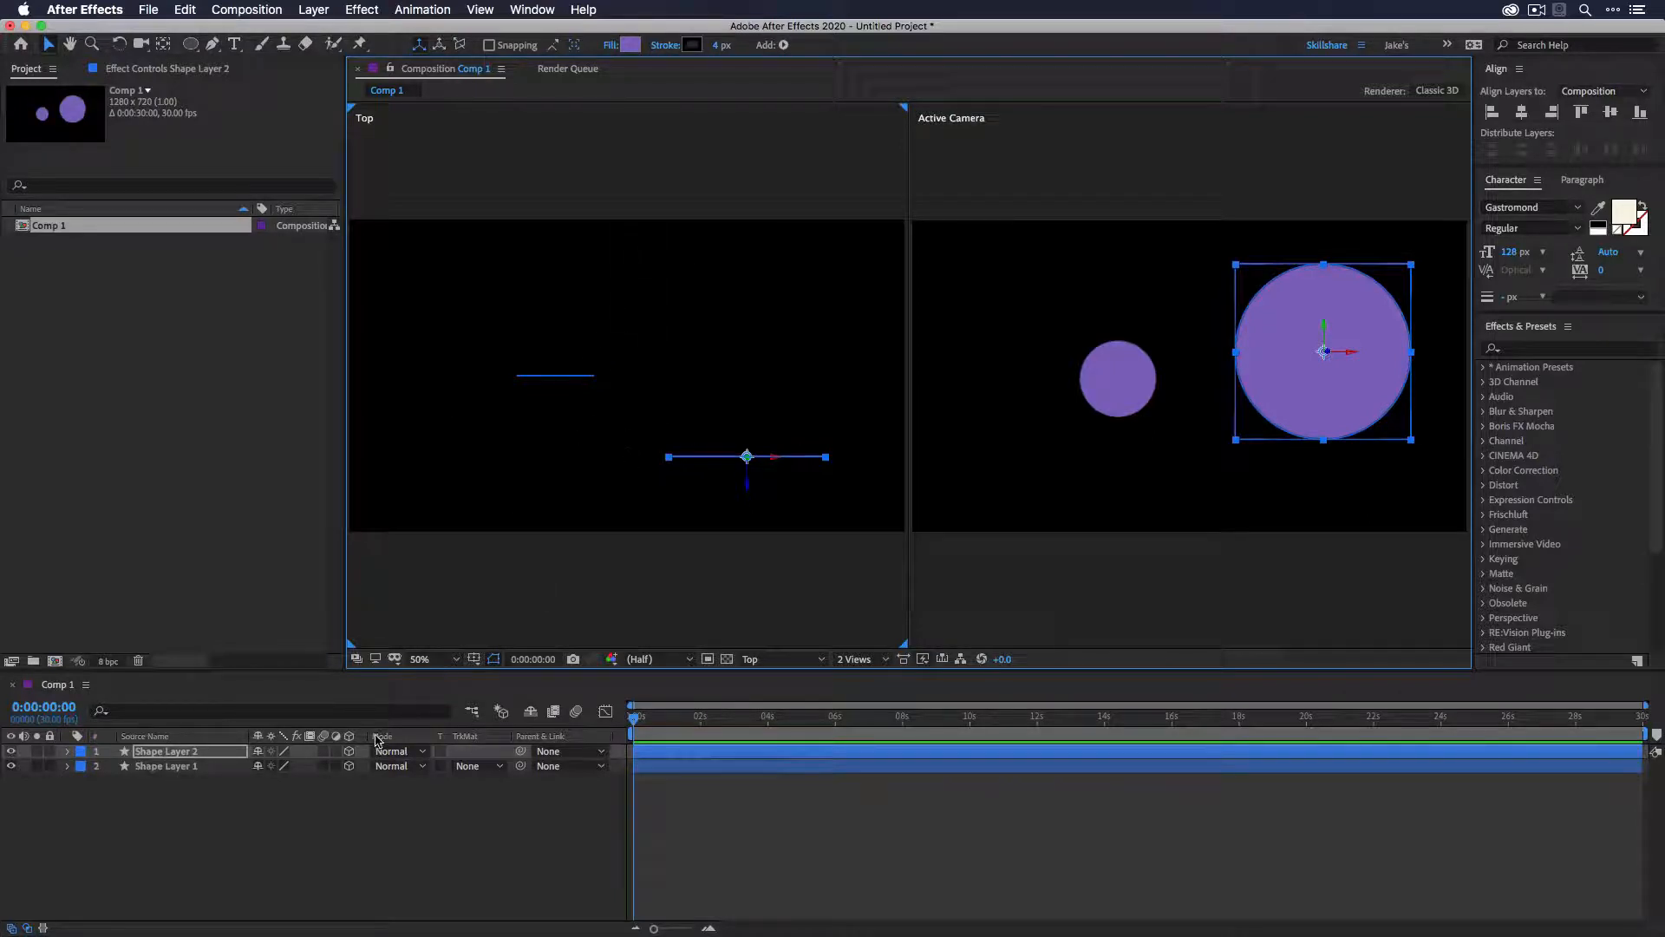
- Toggle 3D off and back on for both shape layers
{"action": "left_click_drag", "start_coordinate": [349, 752], "coordinate": [349, 763]}
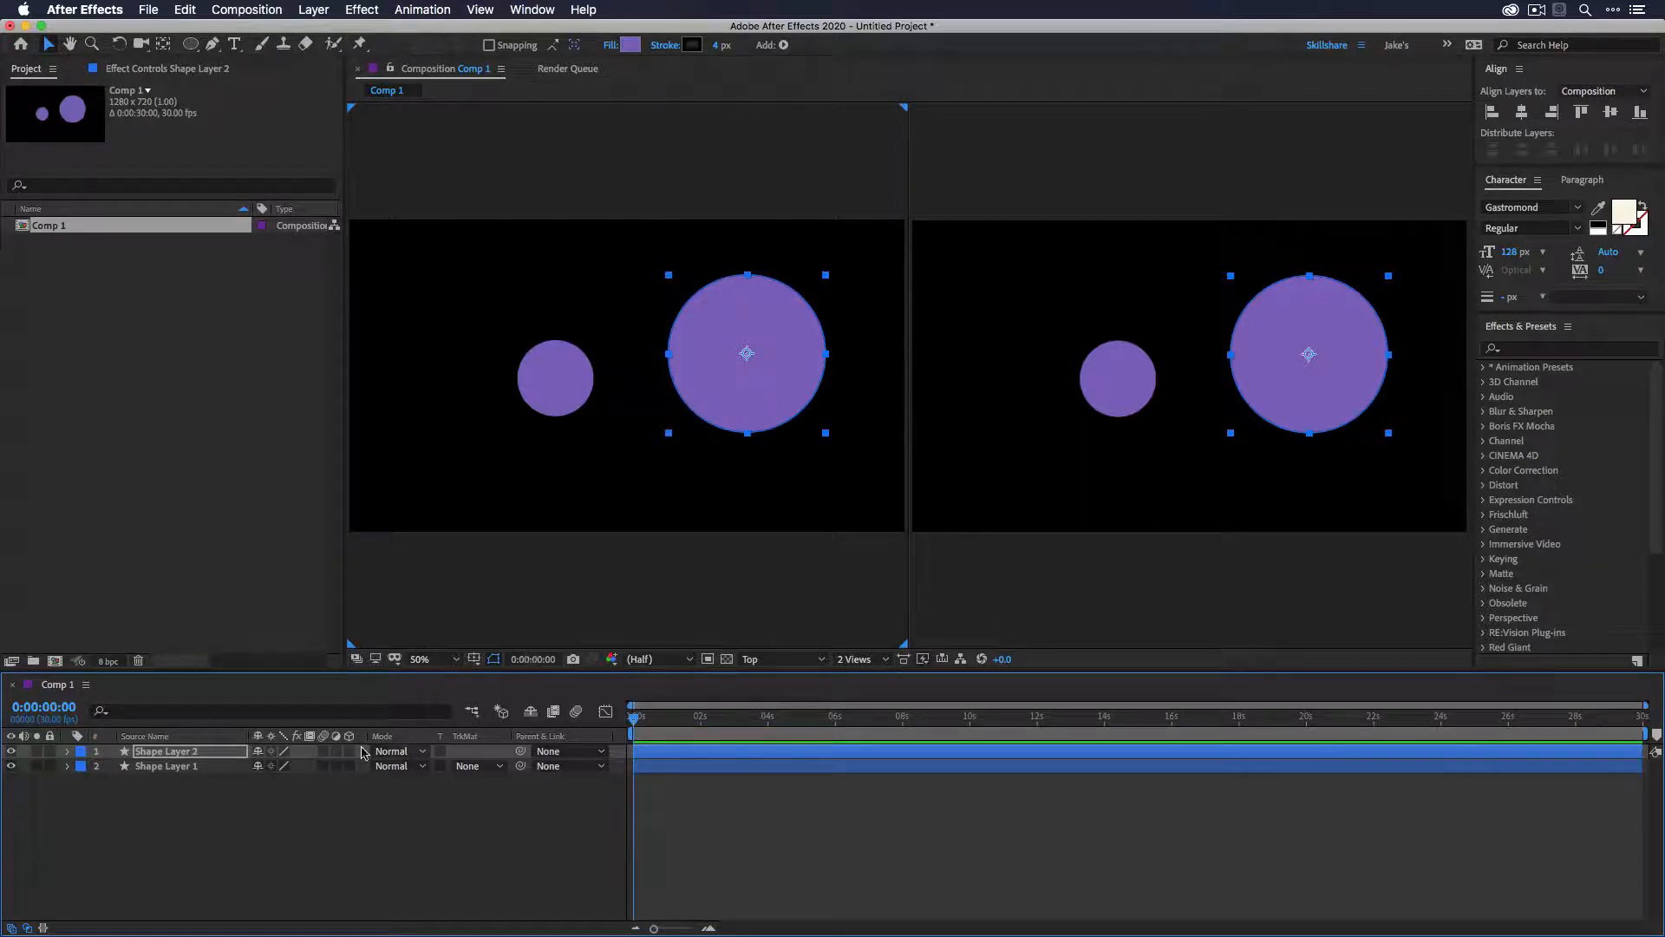
{"action": "left_click_drag", "start_coordinate": [349, 752], "coordinate": [349, 766]}
{"action": "left_click", "coordinate": [671, 463]}
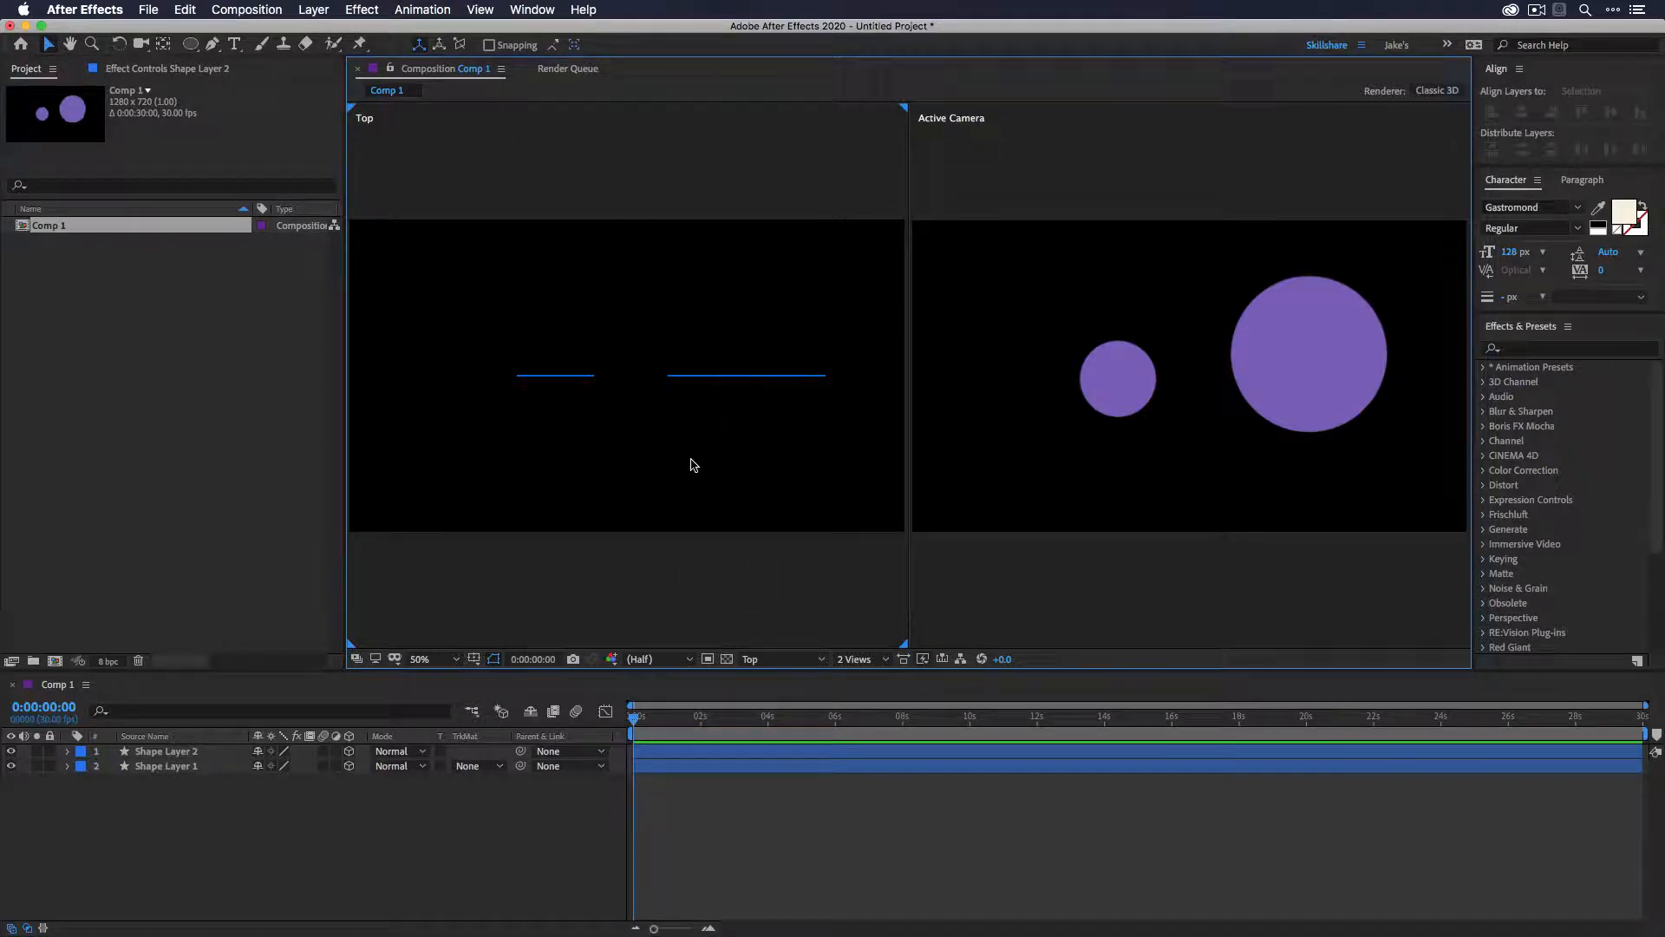
- Switch the left view to Custom View 1
{"action": "left_click", "coordinate": [791, 664]}
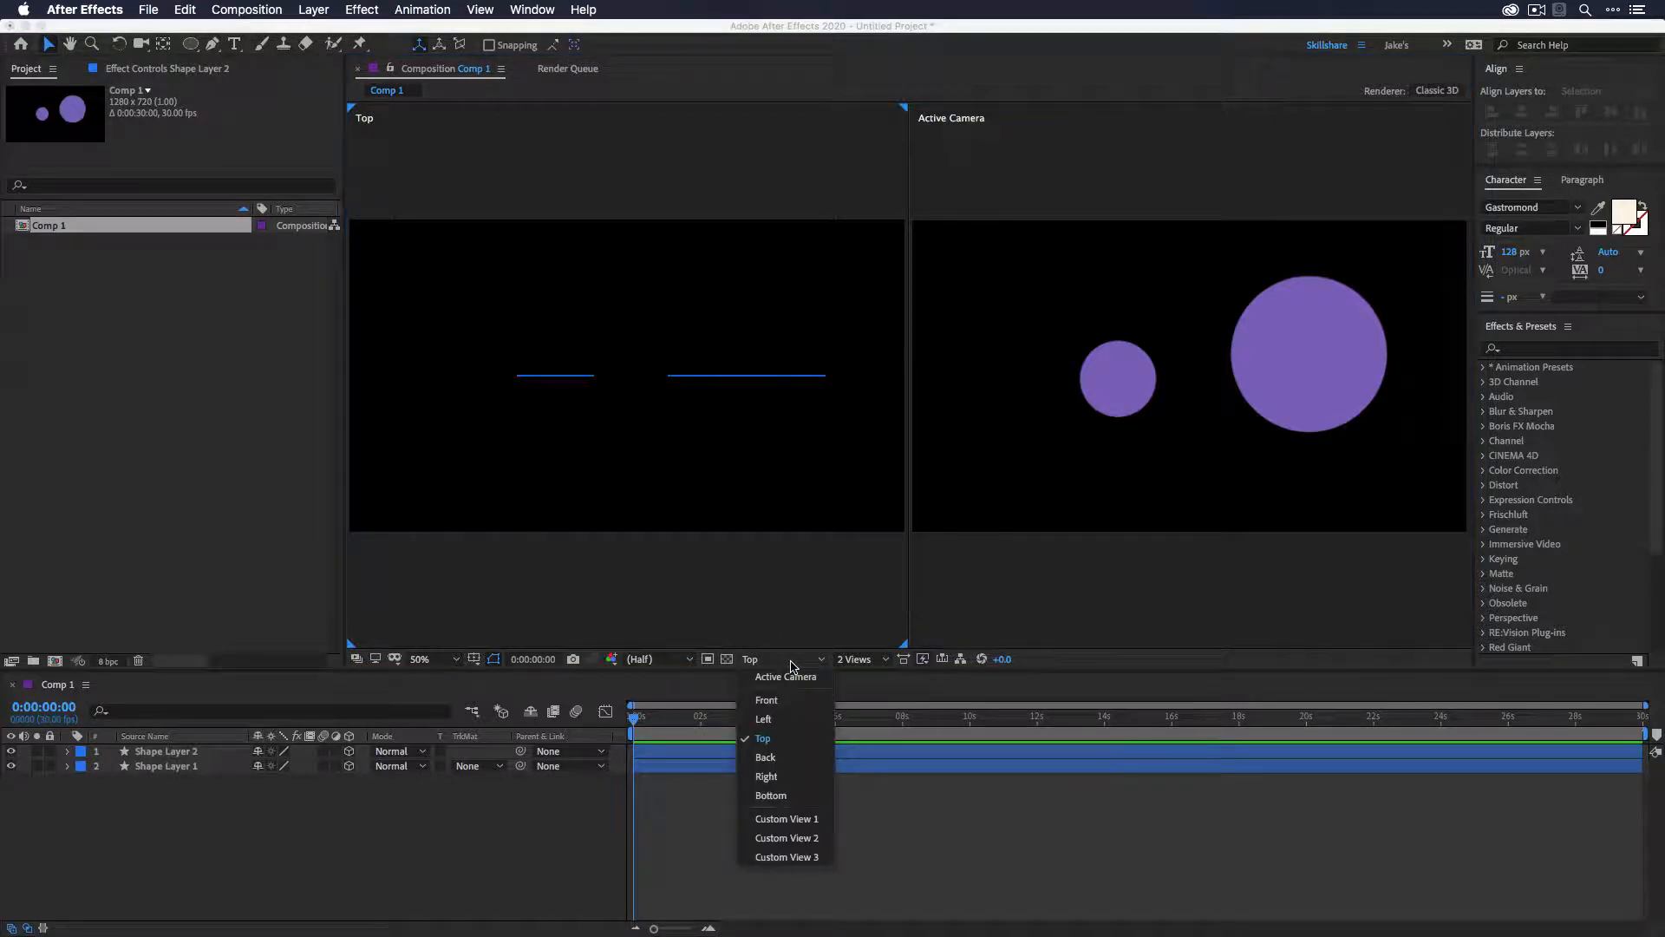
{"action": "left_click", "coordinate": [815, 825]}
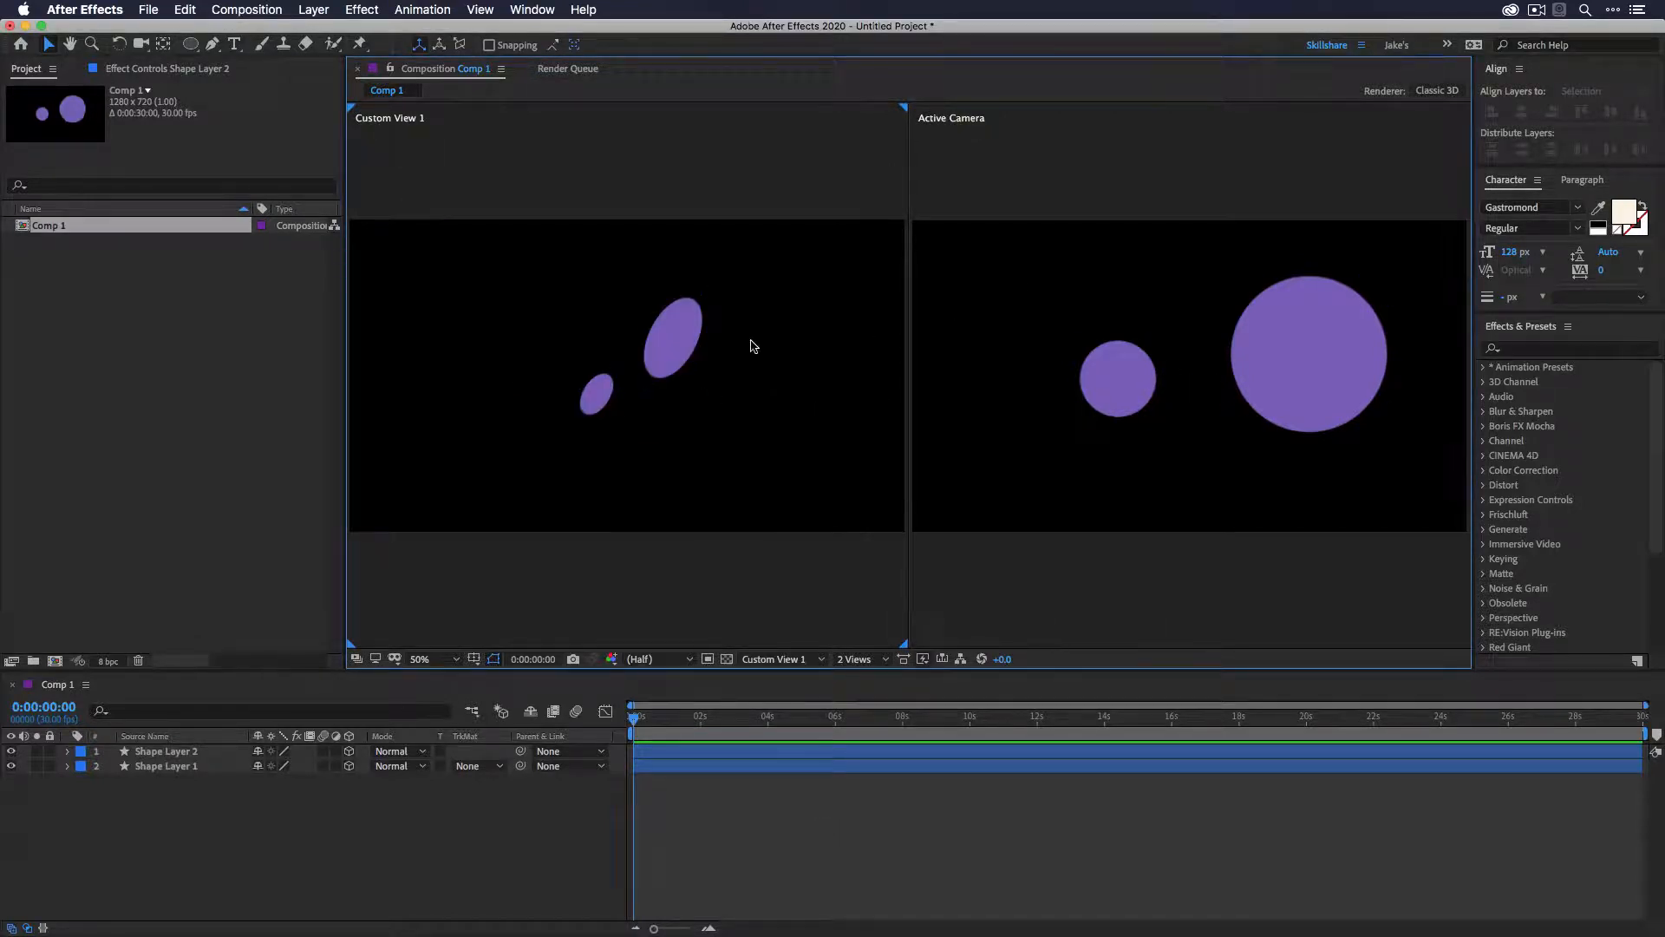
{"action": "left_click", "coordinate": [1197, 411]}
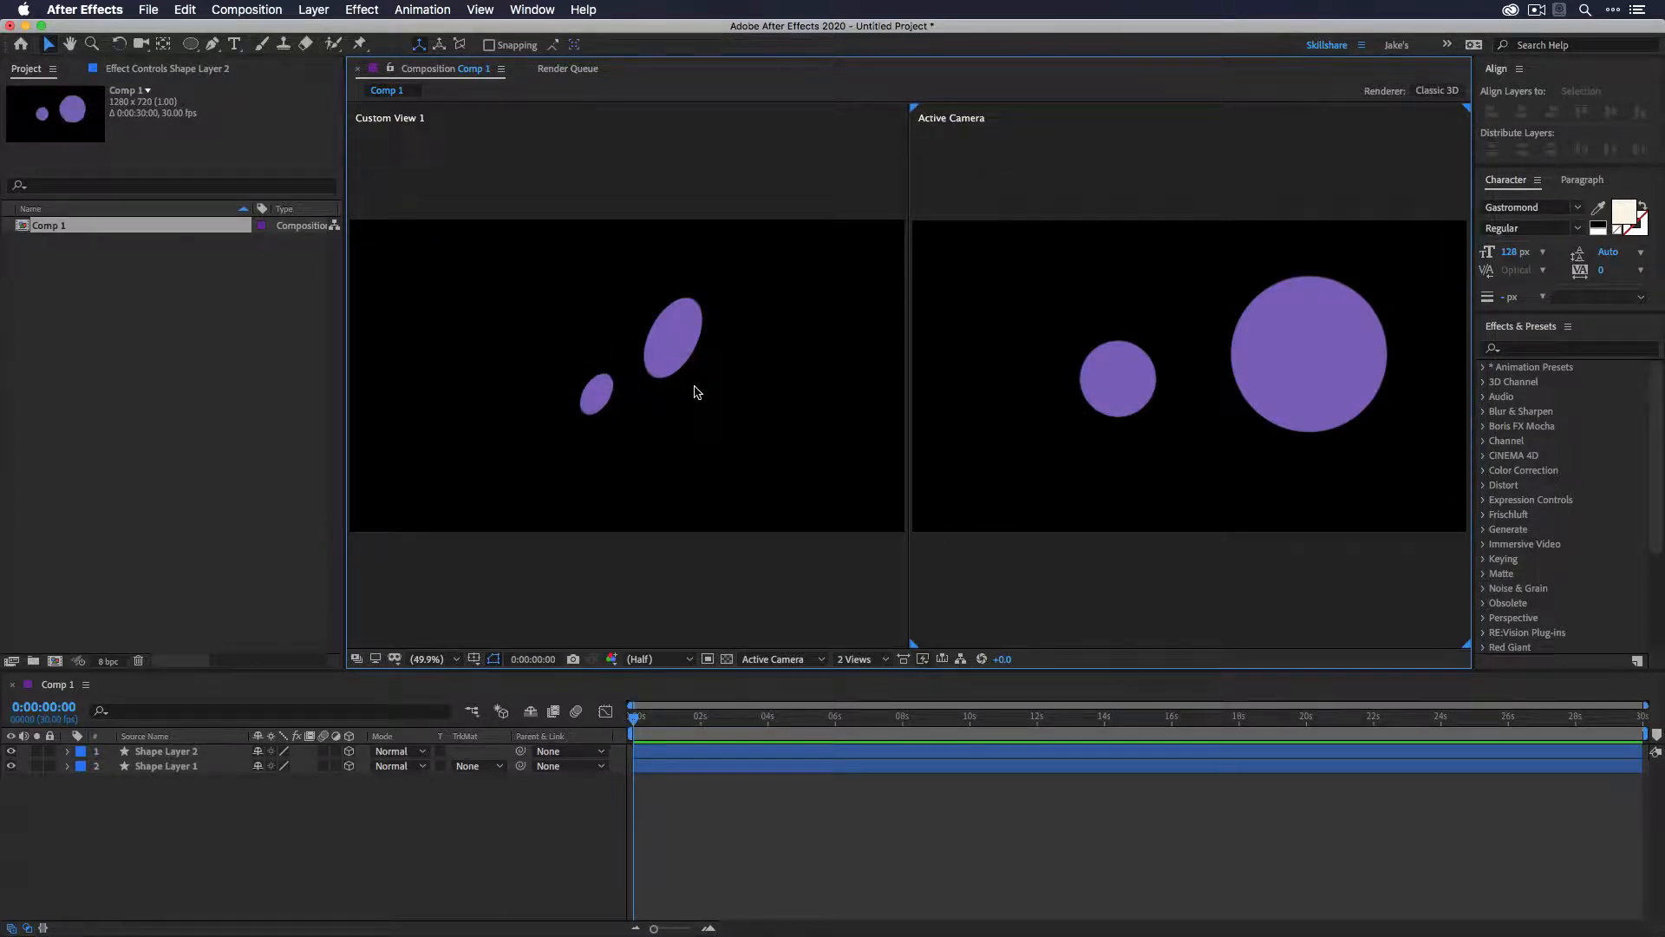
- Nudge the small circle's position in the custom view and select the larger circle
{"action": "left_click", "coordinate": [685, 351]}
{"action": "mouse_move", "coordinate": [704, 361]}
{"action": "left_mouse_down"}
{"action": "mouse_move", "coordinate": [737, 377]}
{"action": "mouse_move", "coordinate": [521, 293]}
{"action": "mouse_move", "coordinate": [764, 395]}
{"action": "mouse_move", "coordinate": [717, 361]}
{"action": "mouse_move", "coordinate": [587, 339]}
{"action": "mouse_move", "coordinate": [674, 357]}
{"action": "mouse_move", "coordinate": [847, 528]}
{"action": "mouse_move", "coordinate": [476, 330]}
{"action": "mouse_move", "coordinate": [659, 407]}
{"action": "mouse_move", "coordinate": [485, 338]}
{"action": "mouse_move", "coordinate": [546, 598]}
{"action": "left_mouse_up"}
{"action": "left_click", "coordinate": [611, 401]}
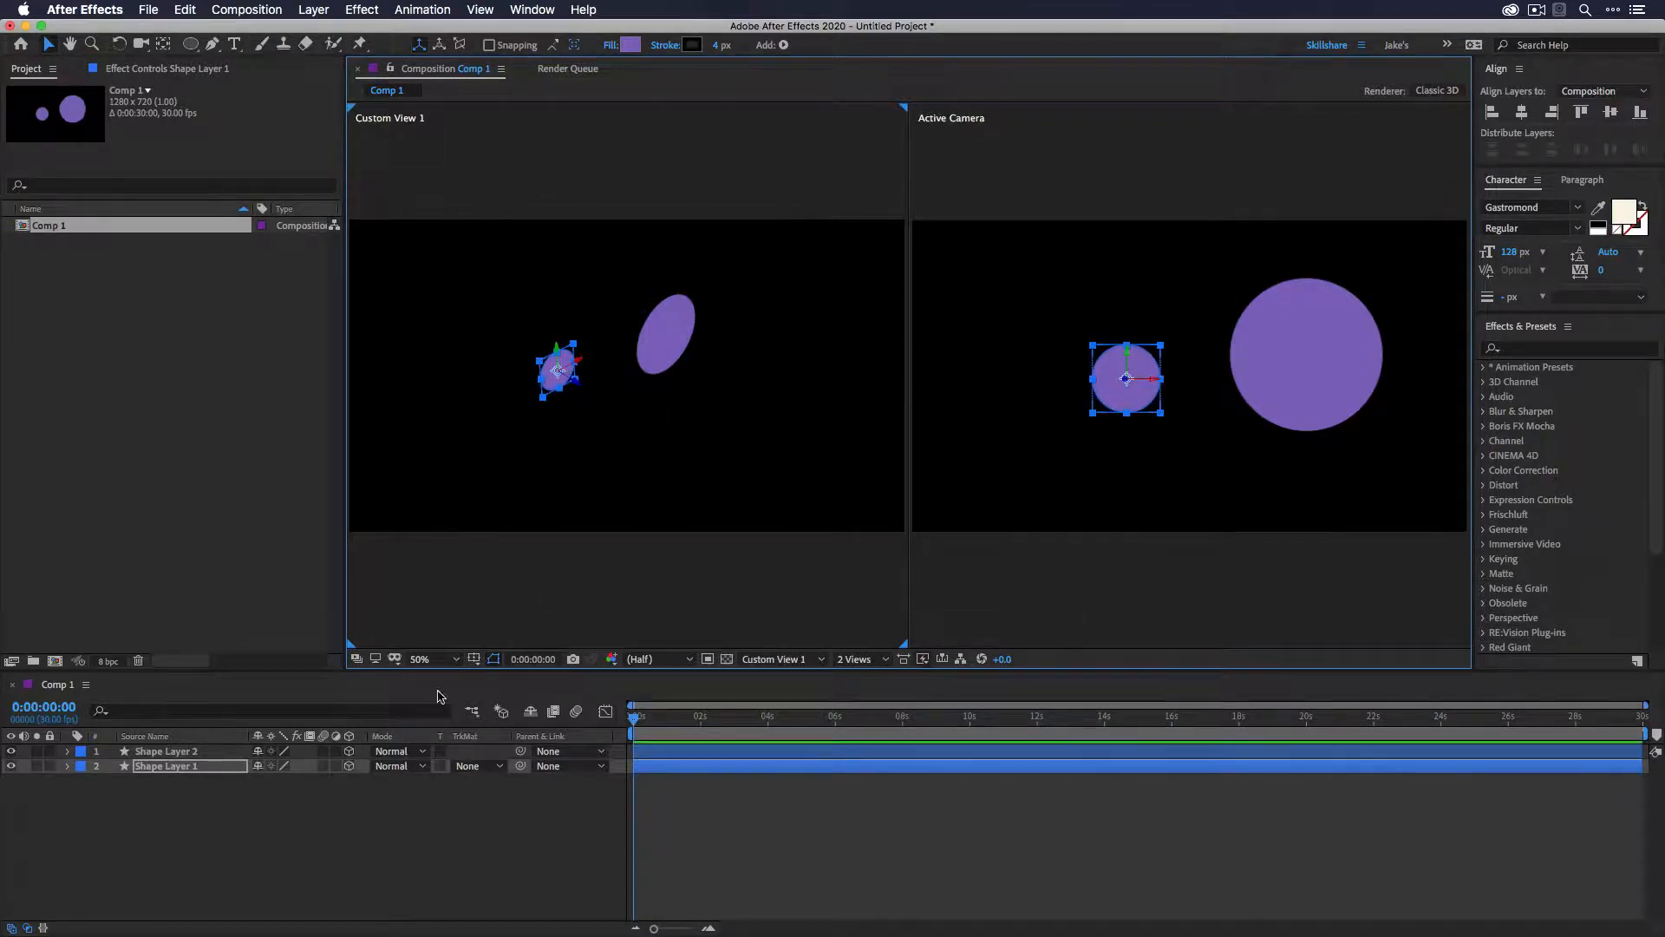
{"action": "left_click", "coordinate": [681, 402]}
{"action": "left_click", "coordinate": [674, 364]}
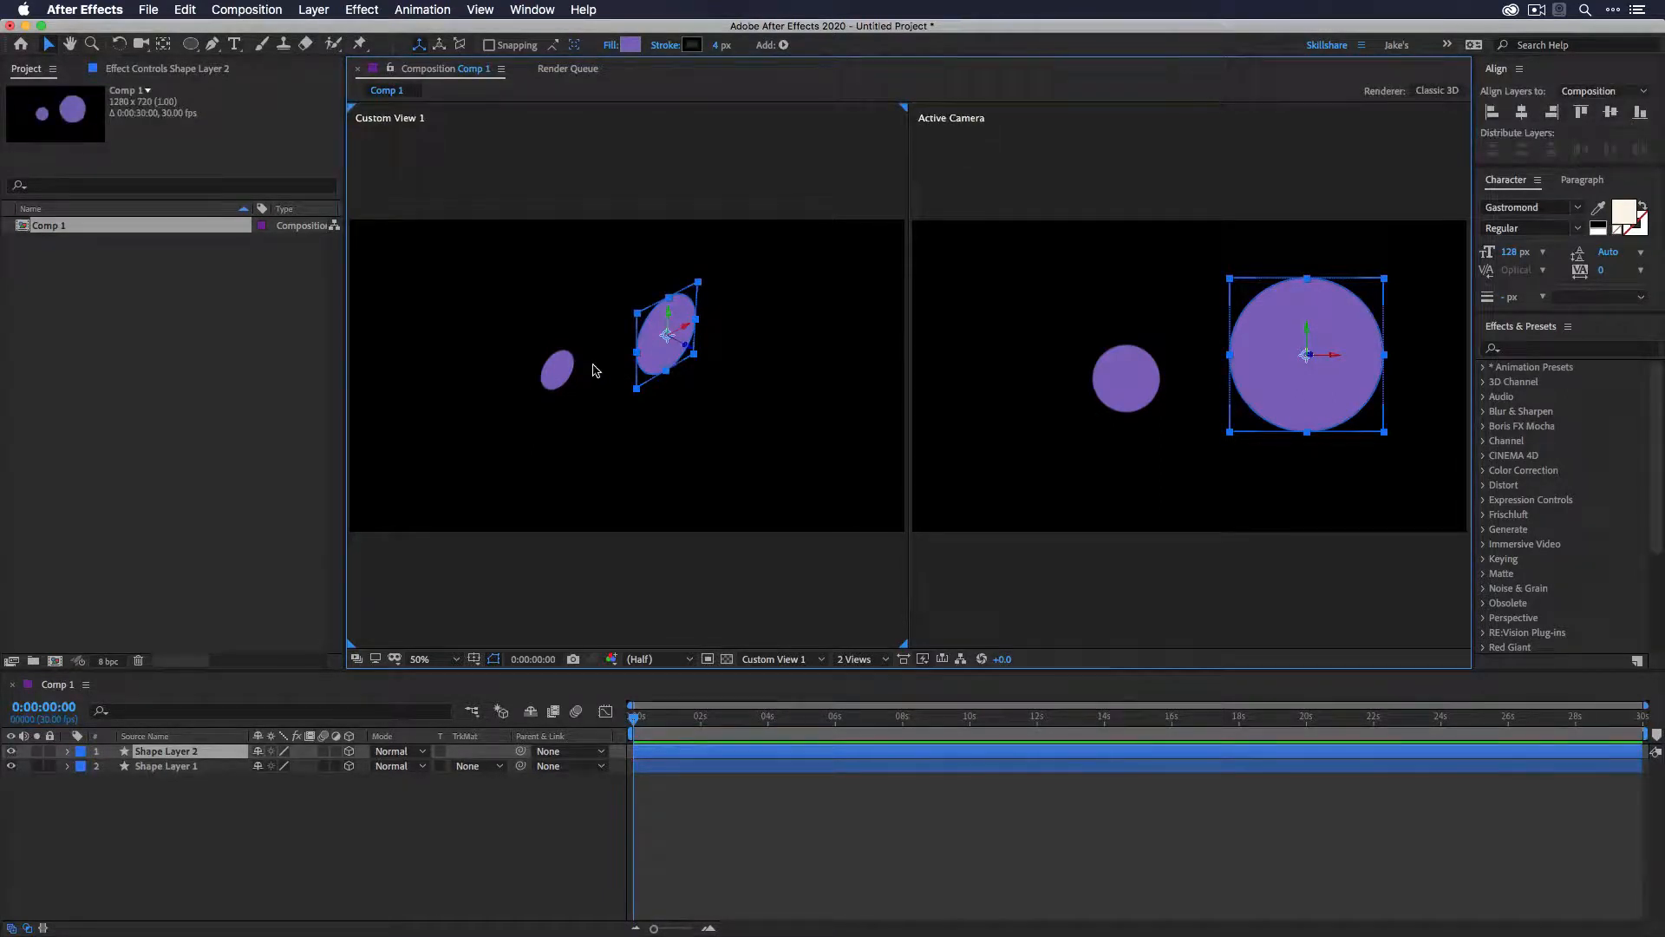
- Rotate the larger circle about 90 degrees around its vertical axis with the Rotation tool
{"action": "left_click", "coordinate": [119, 44]}
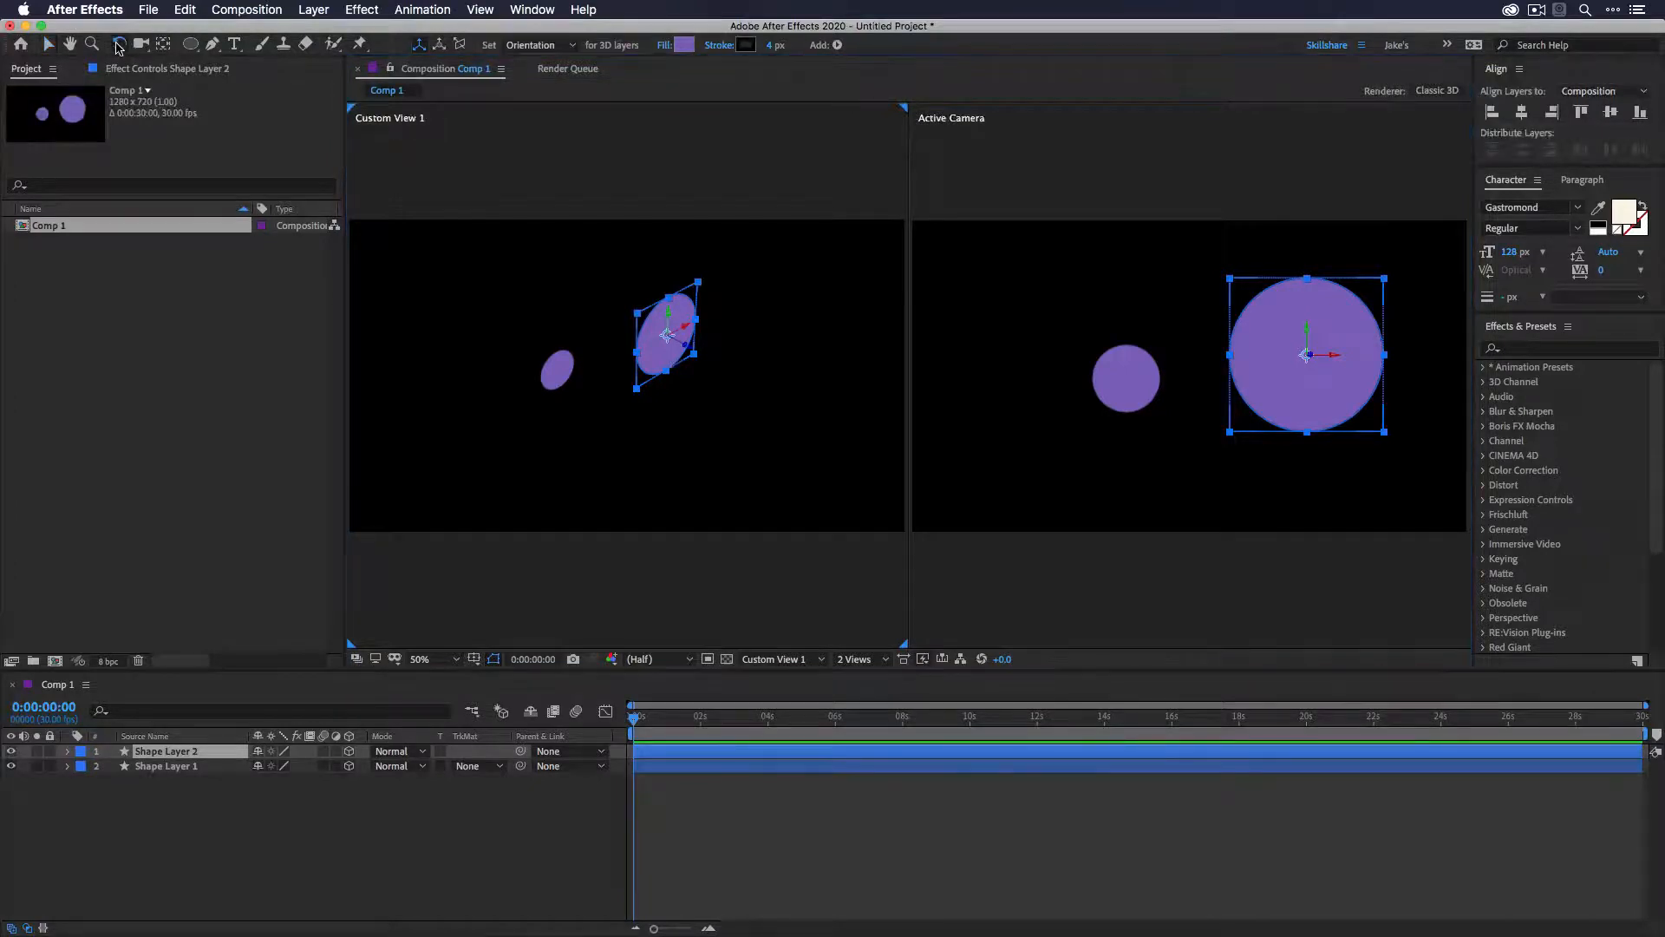
{"action": "left_click_drag", "start_coordinate": [666, 335], "coordinate": [642, 361]}
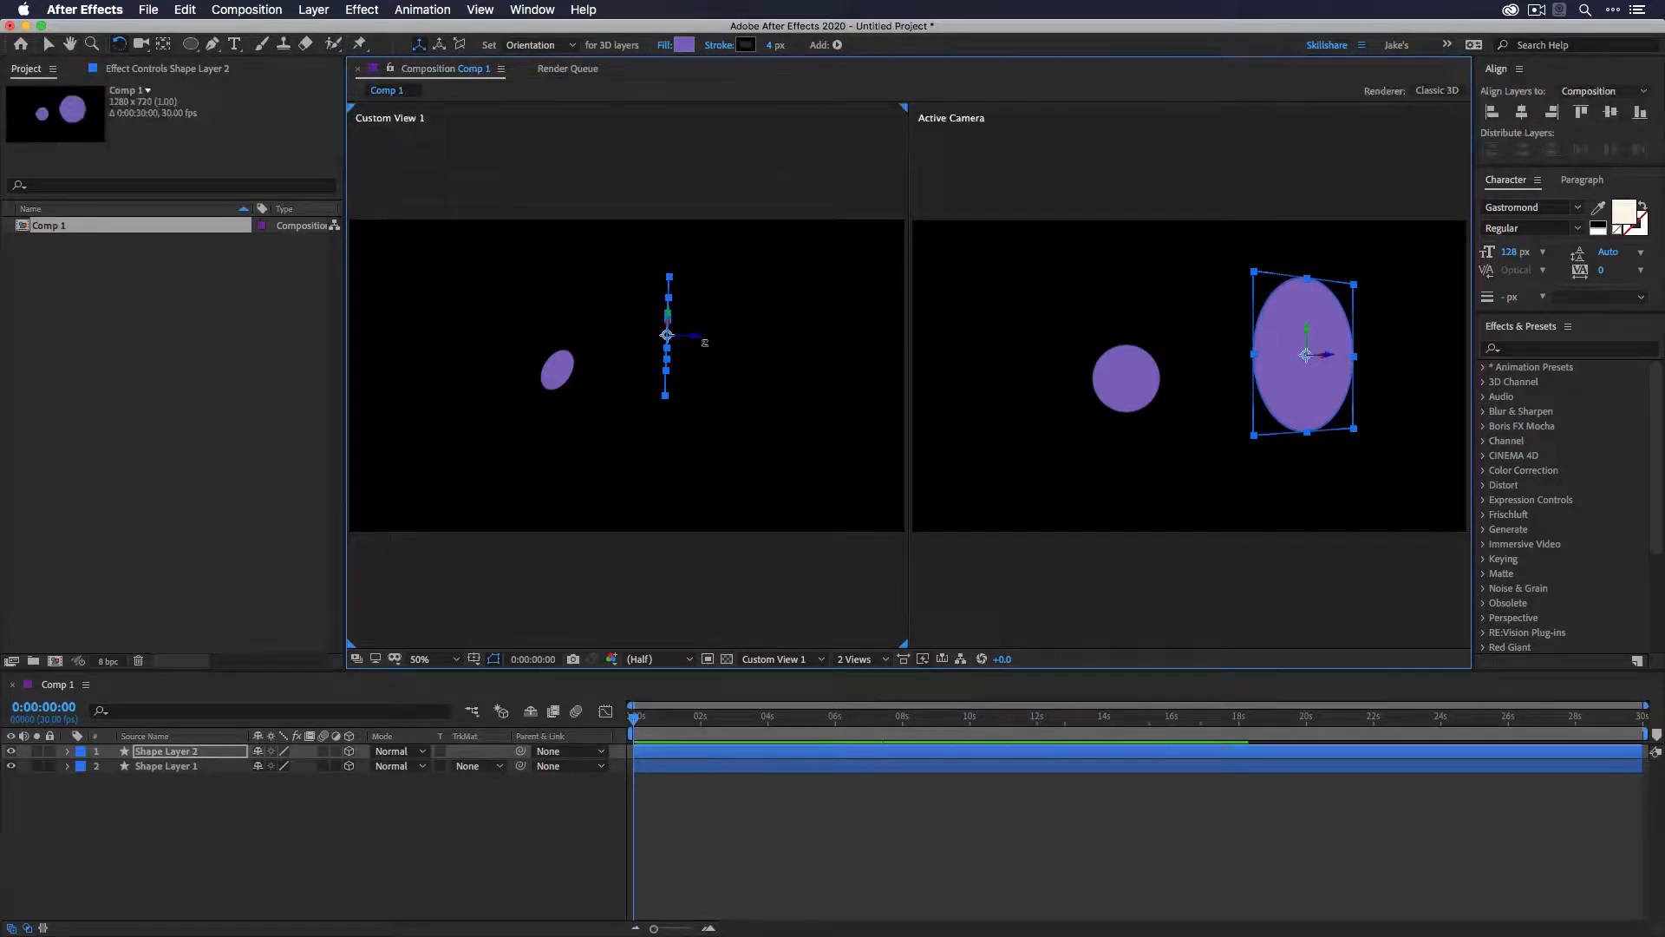
{"action": "left_click", "coordinate": [751, 444]}
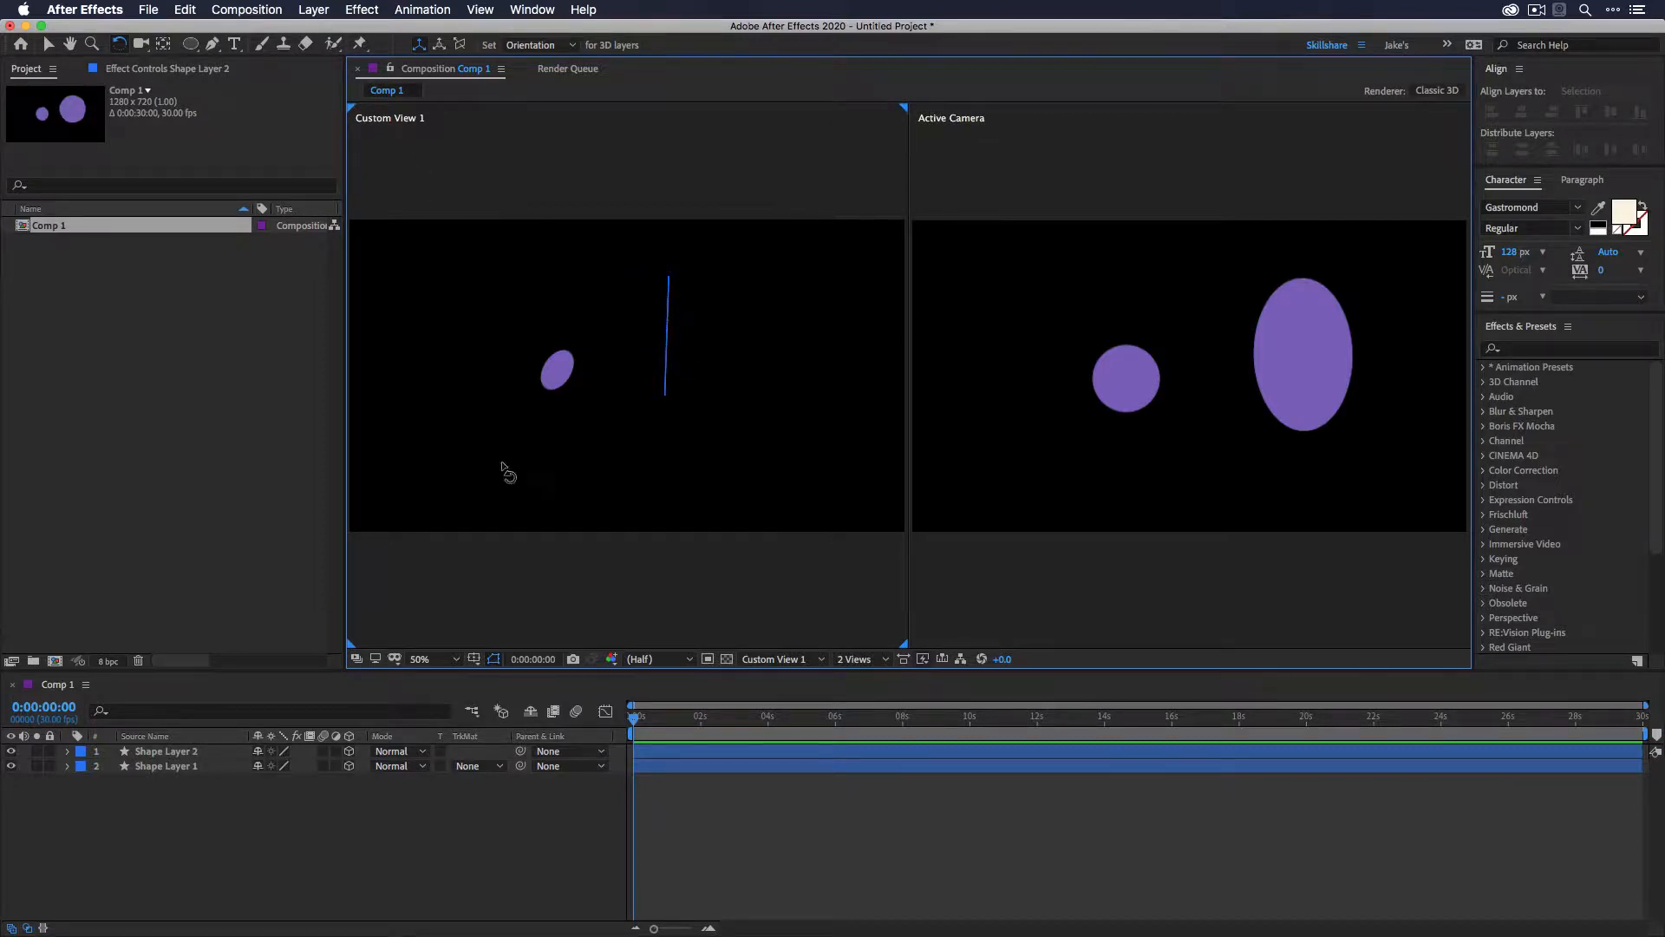
- Switch the left view to Top and rotate the larger circle further so it tilts diagonally
{"action": "left_click", "coordinate": [781, 661]}
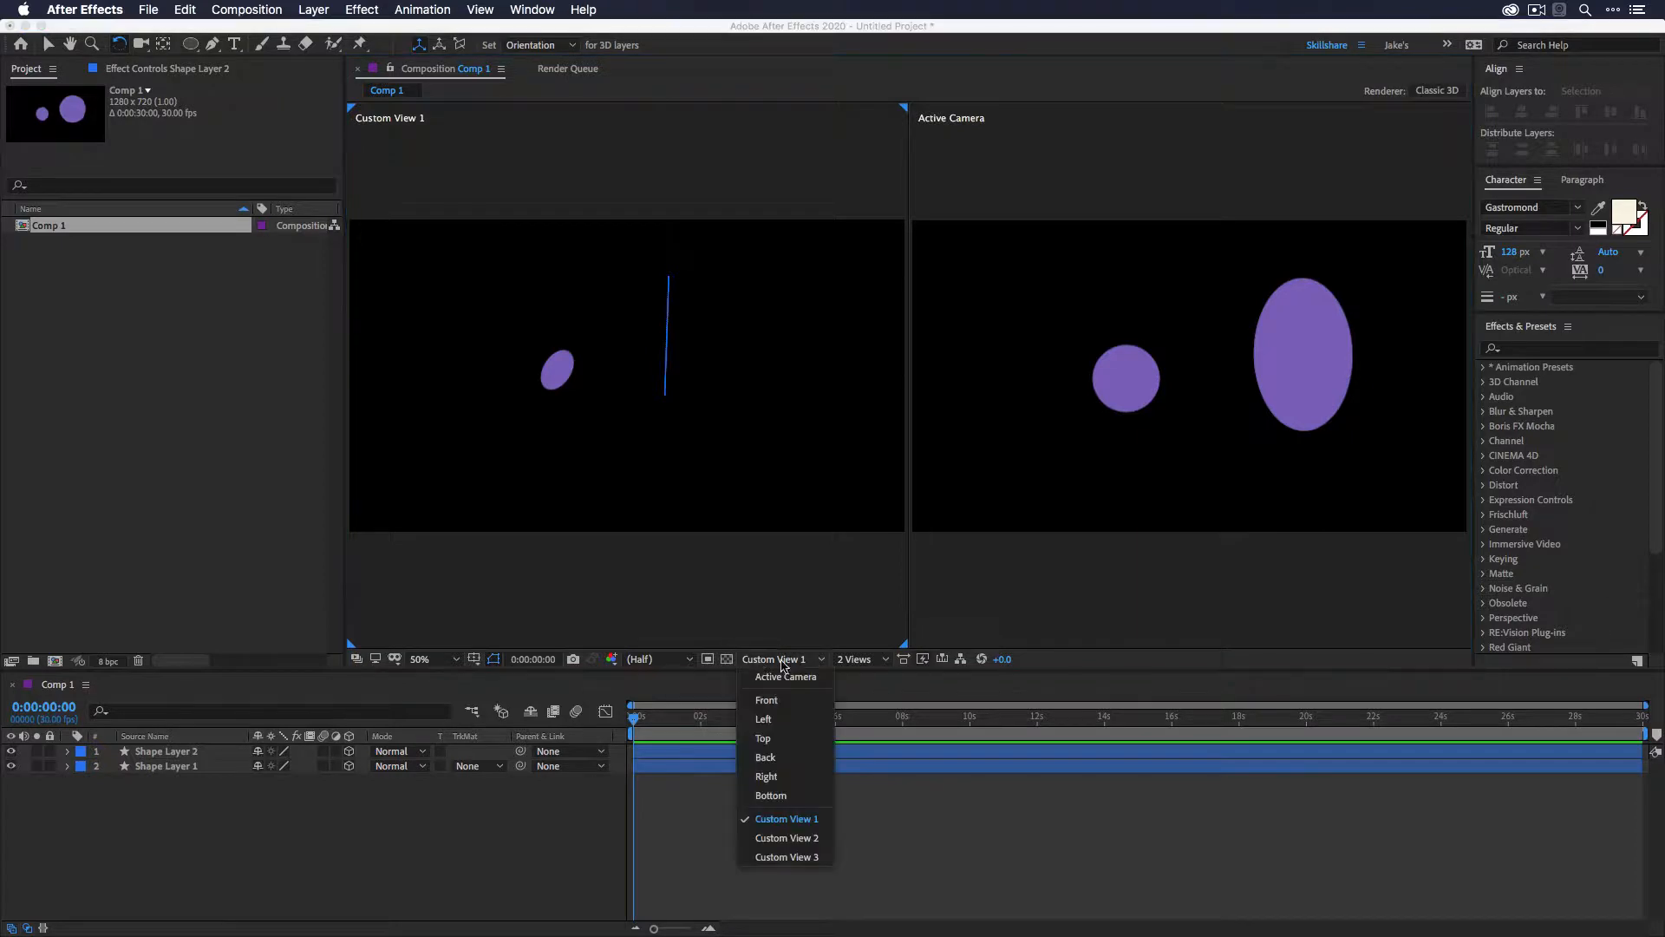
{"action": "left_click", "coordinate": [781, 738]}
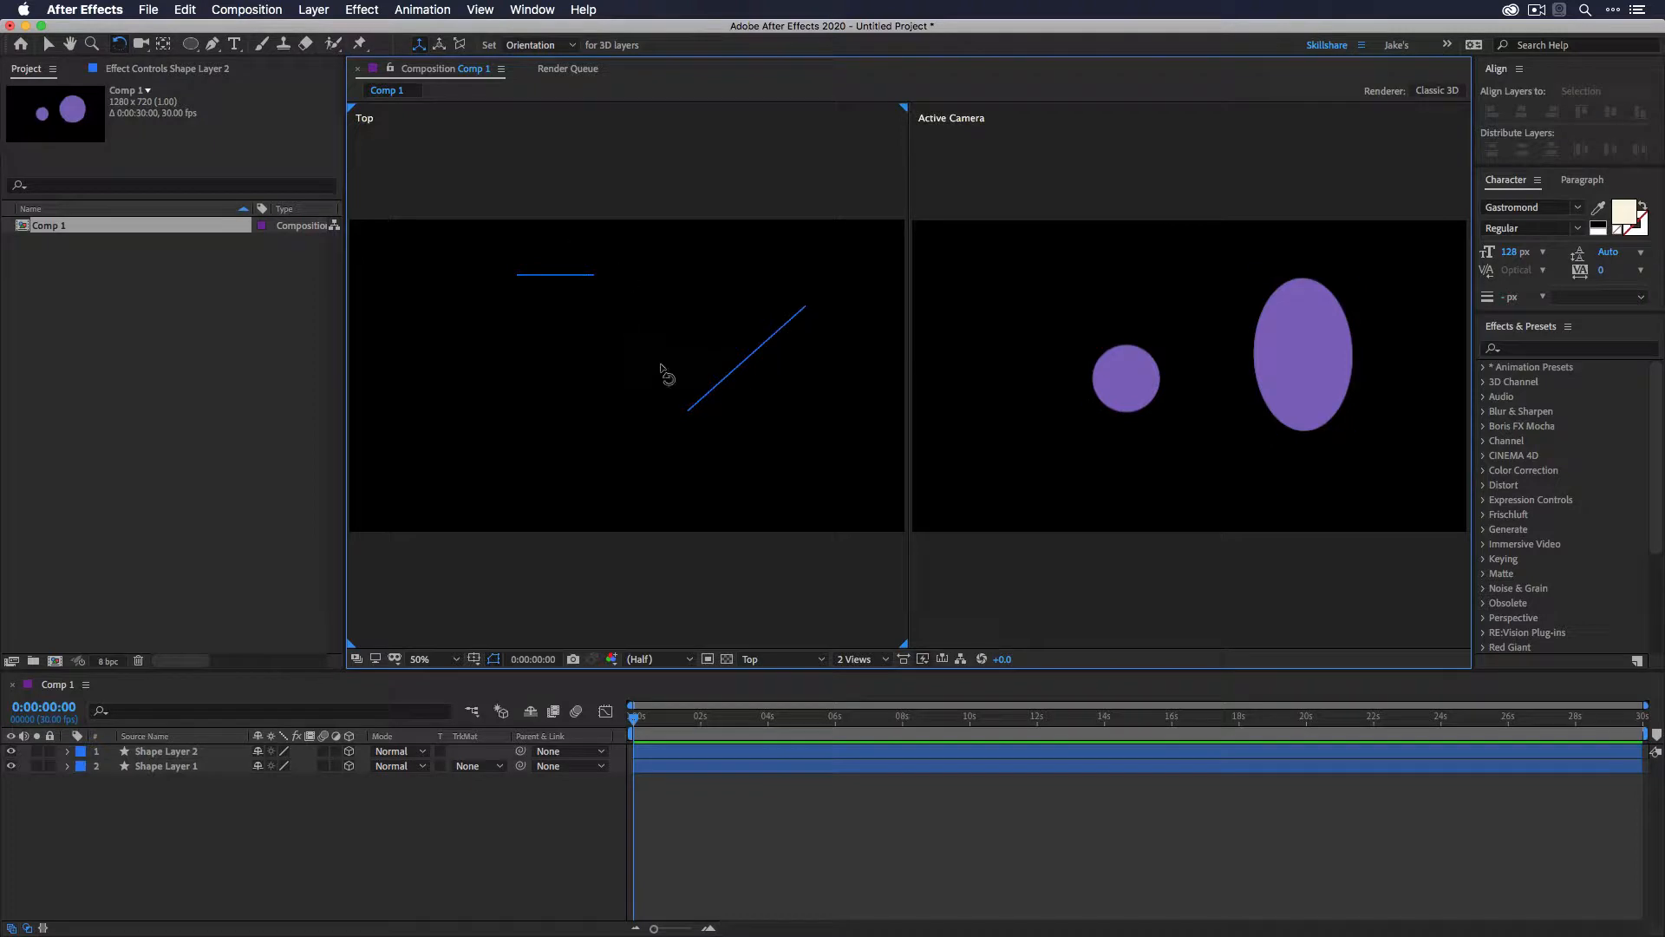
{"action": "left_click", "coordinate": [1290, 347]}
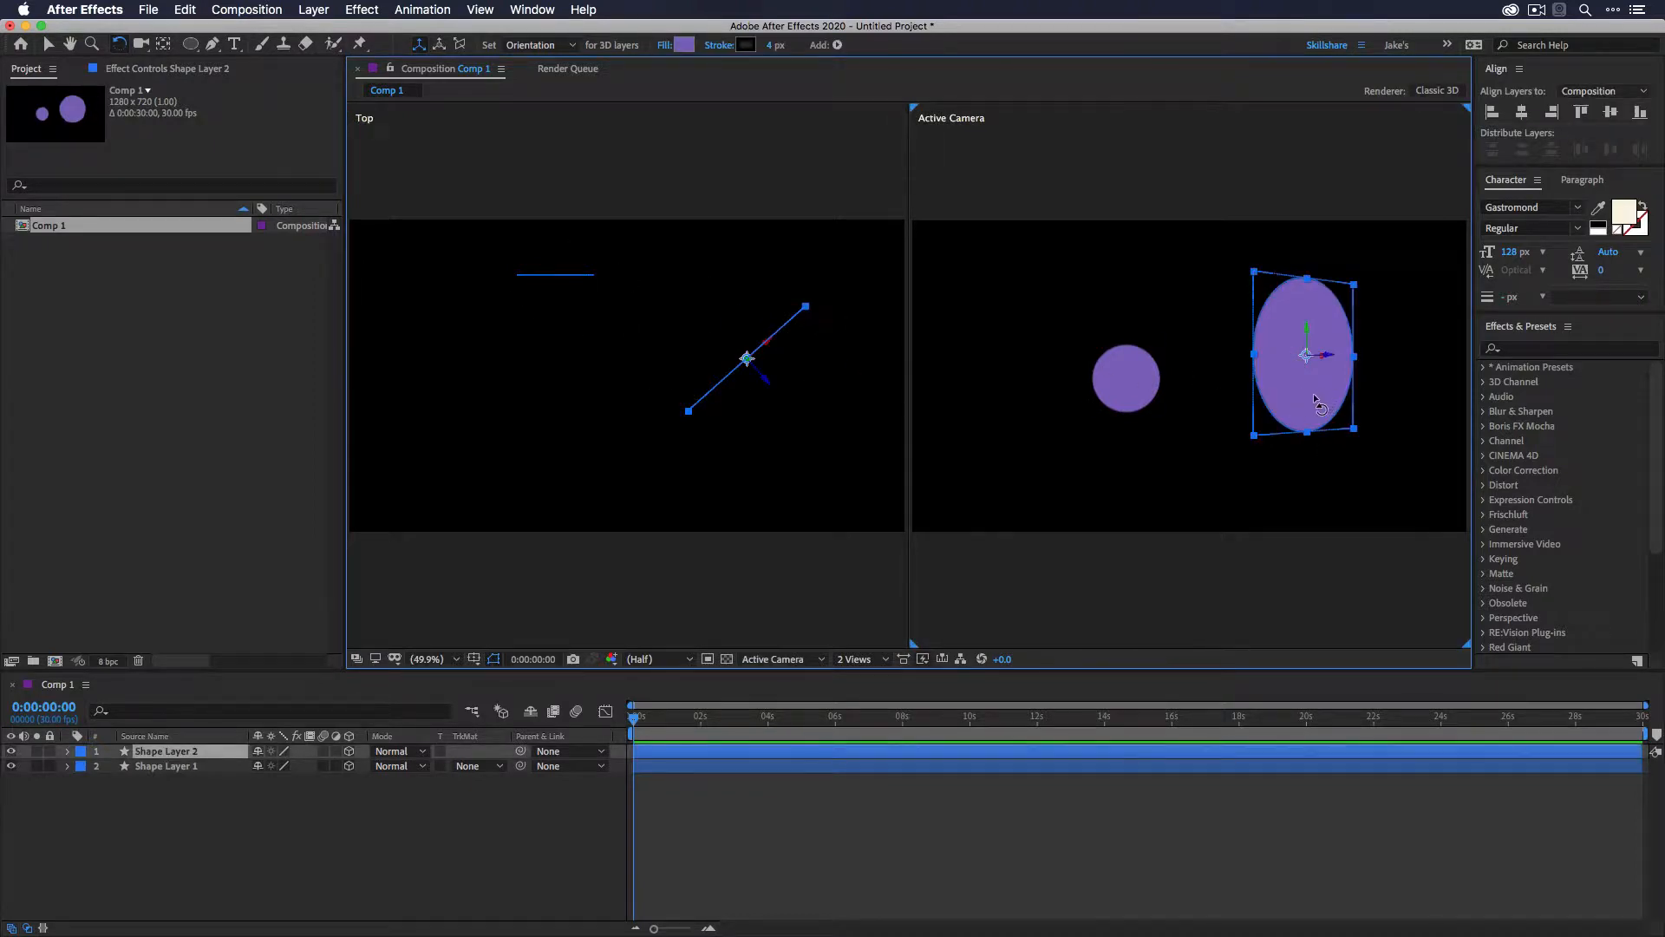
{"action": "mouse_move", "coordinate": [1318, 406]}
{"action": "left_mouse_down"}
{"action": "mouse_move", "coordinate": [1305, 364]}
{"action": "mouse_move", "coordinate": [1311, 388]}
{"action": "left_mouse_up"}
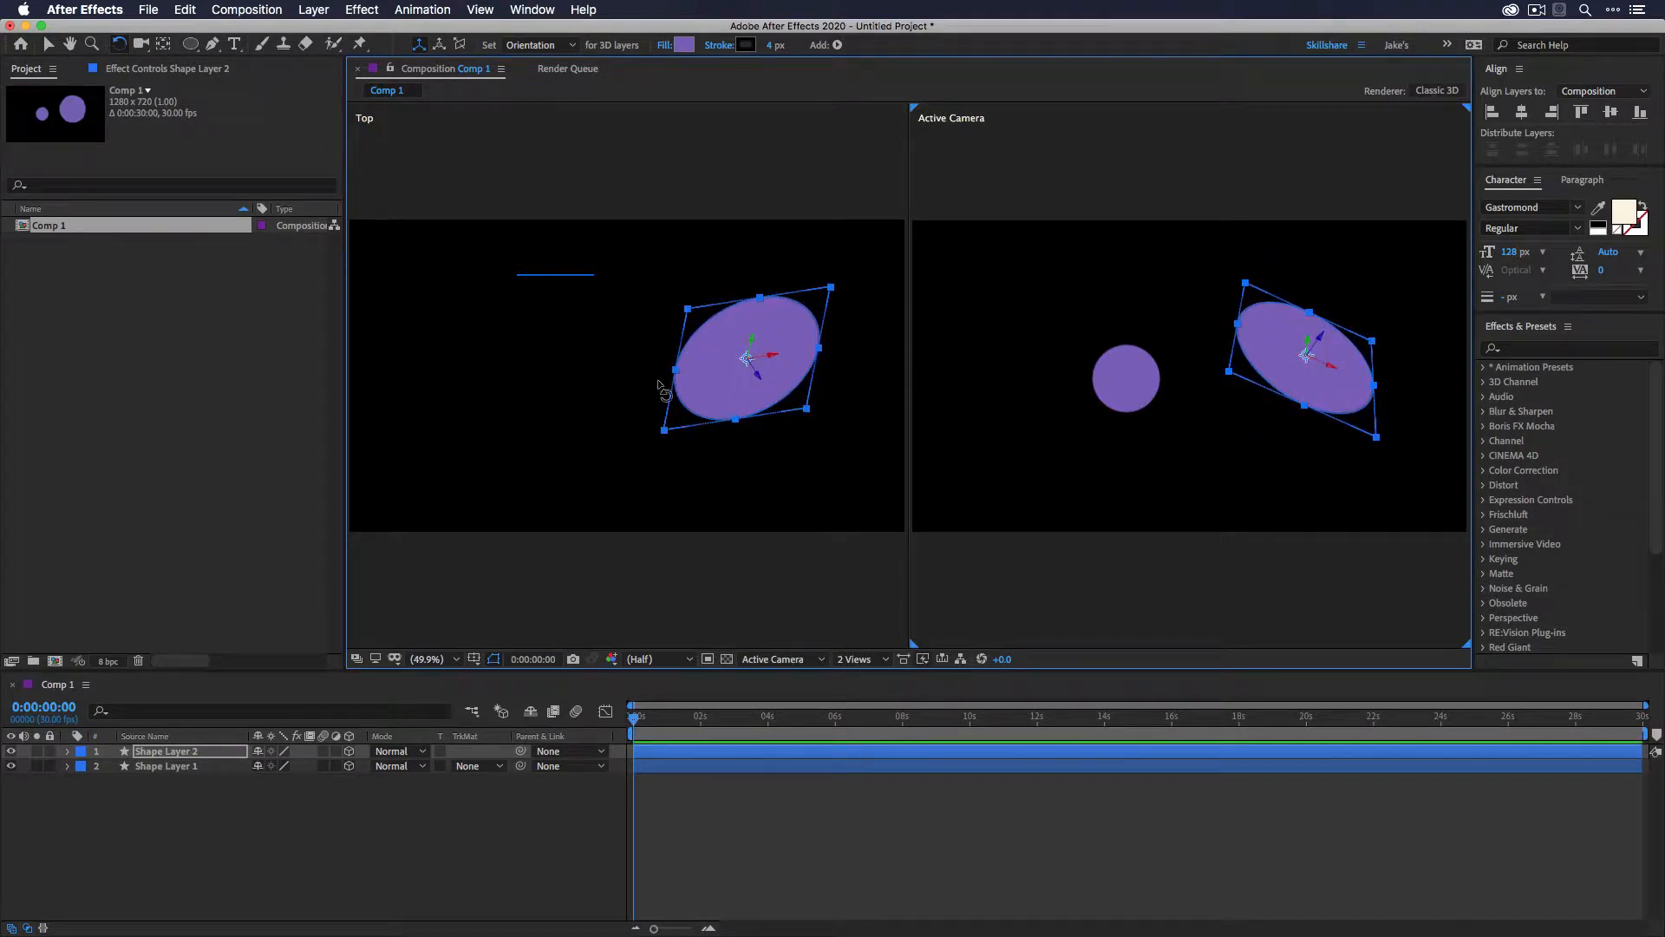
{"action": "left_click", "coordinate": [602, 381]}
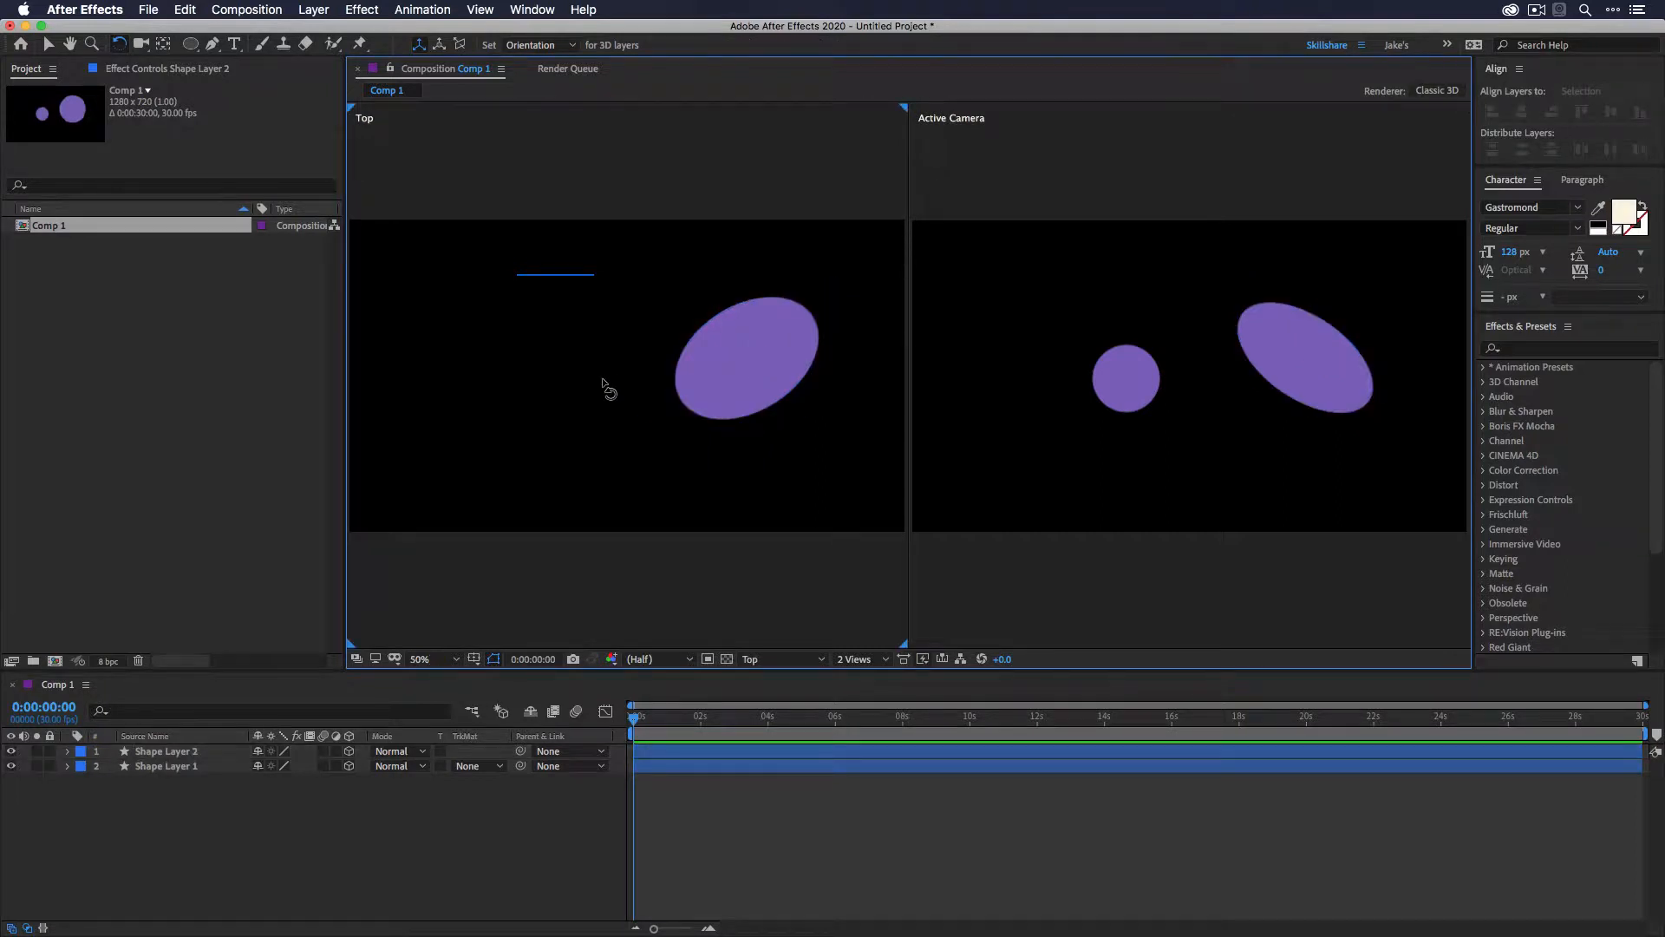
- Switch the left view to Right, select the small circle, and push it farther back in Z depth
{"action": "left_click", "coordinate": [780, 659]}
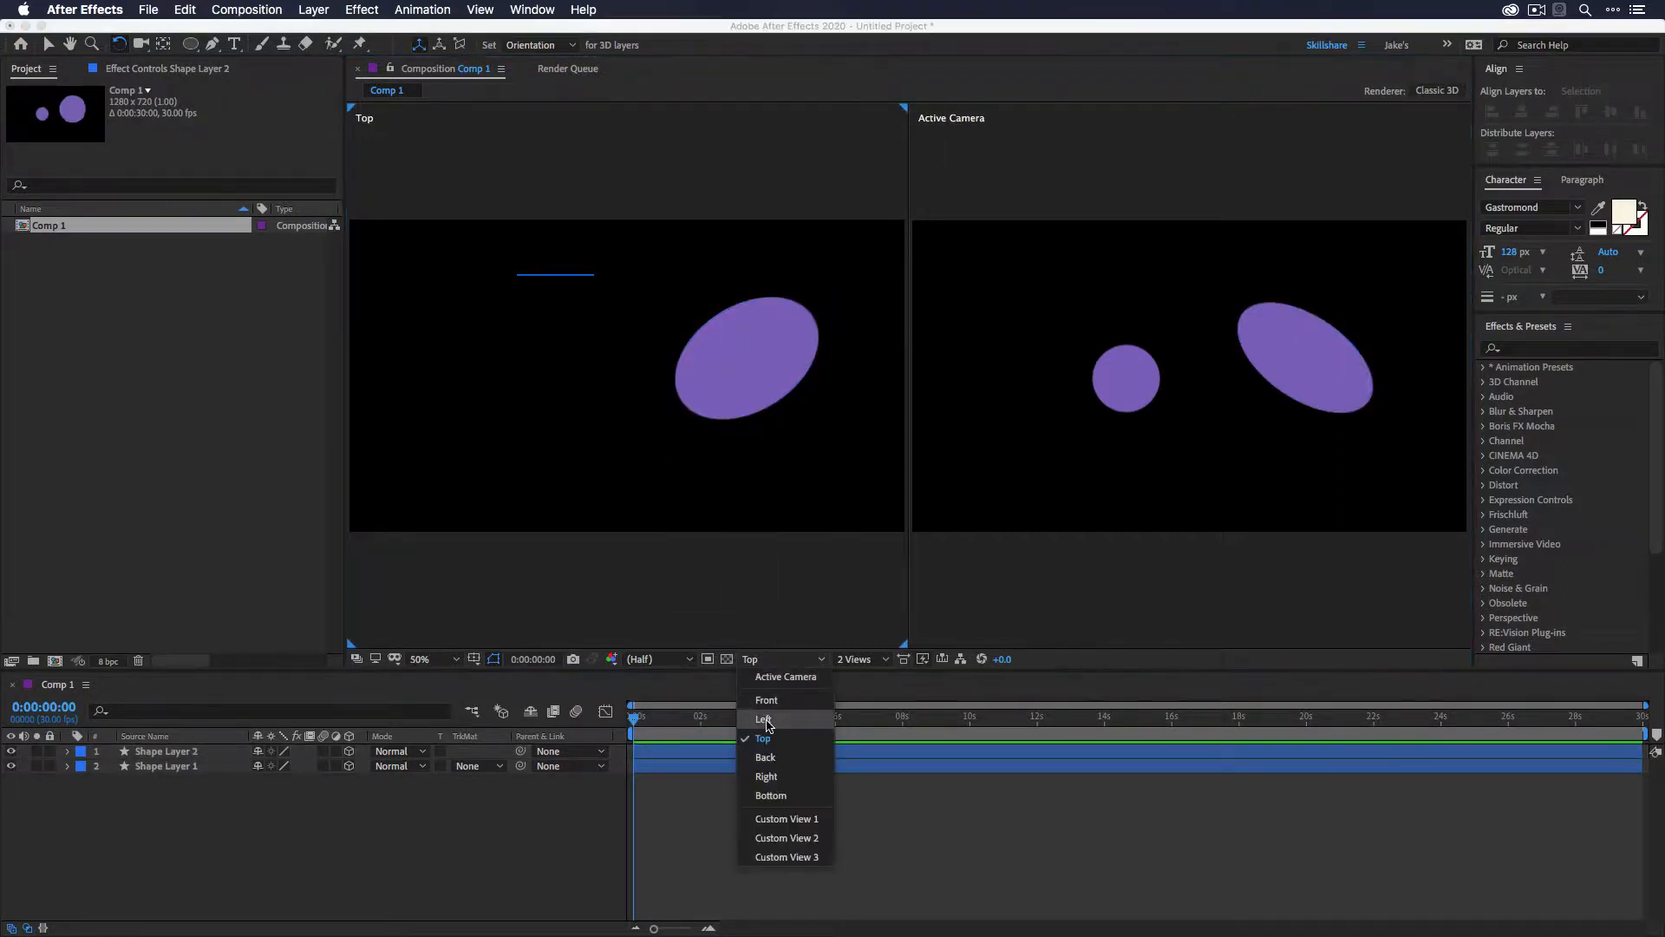
{"action": "left_click", "coordinate": [765, 720]}
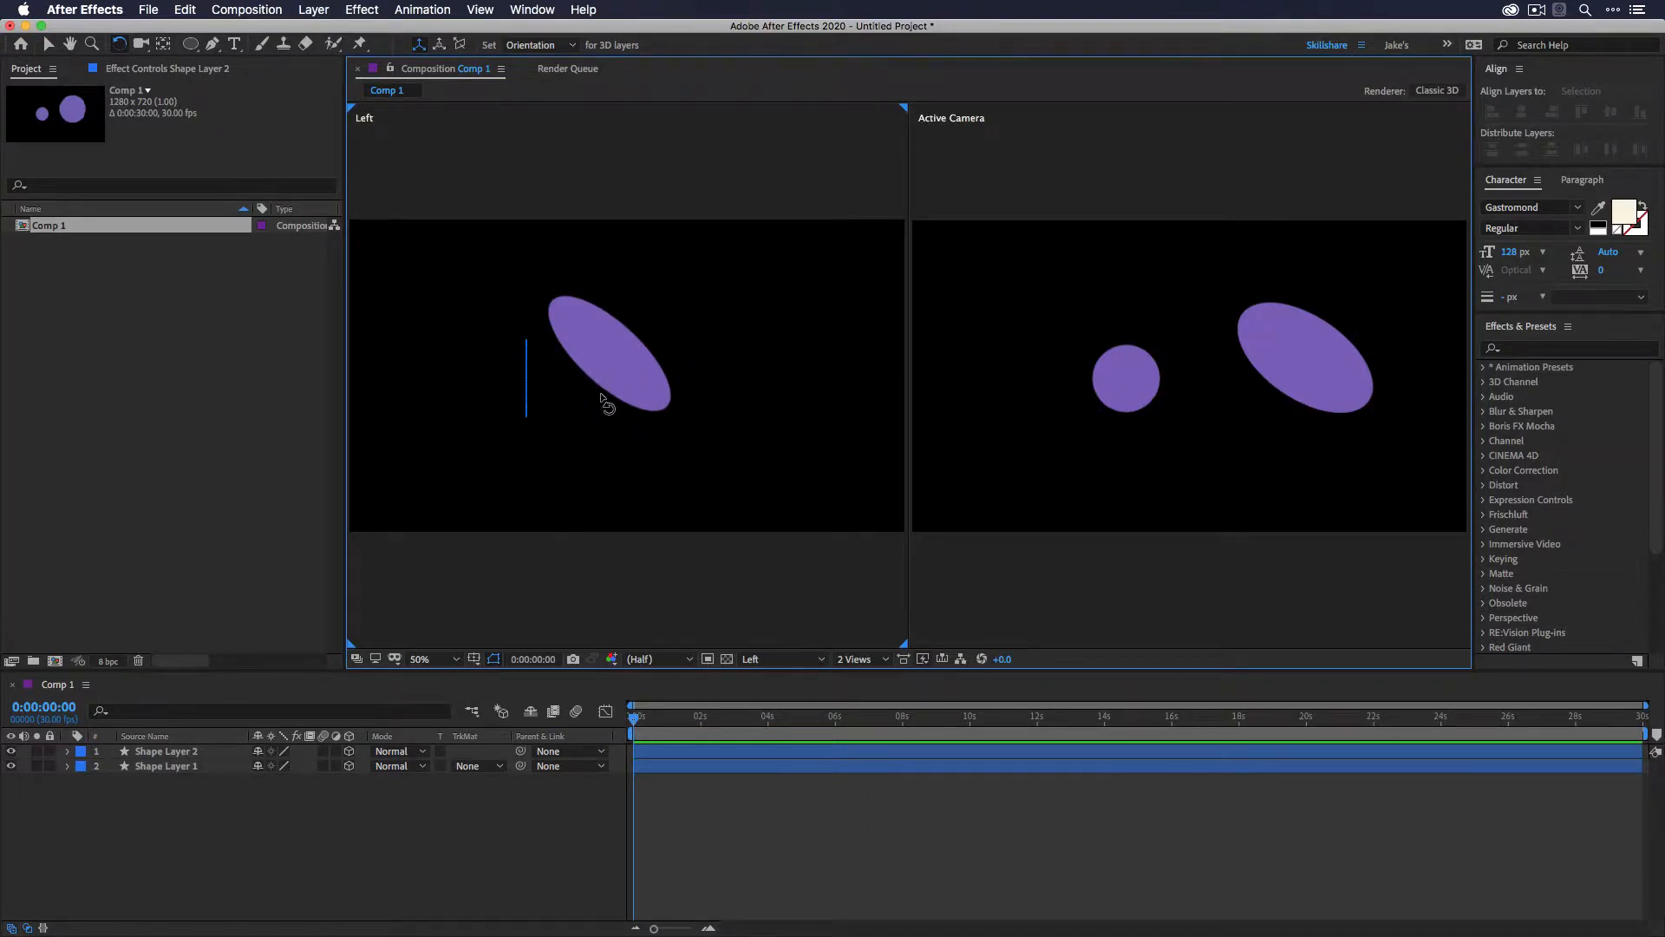
{"action": "left_click", "coordinate": [804, 658]}
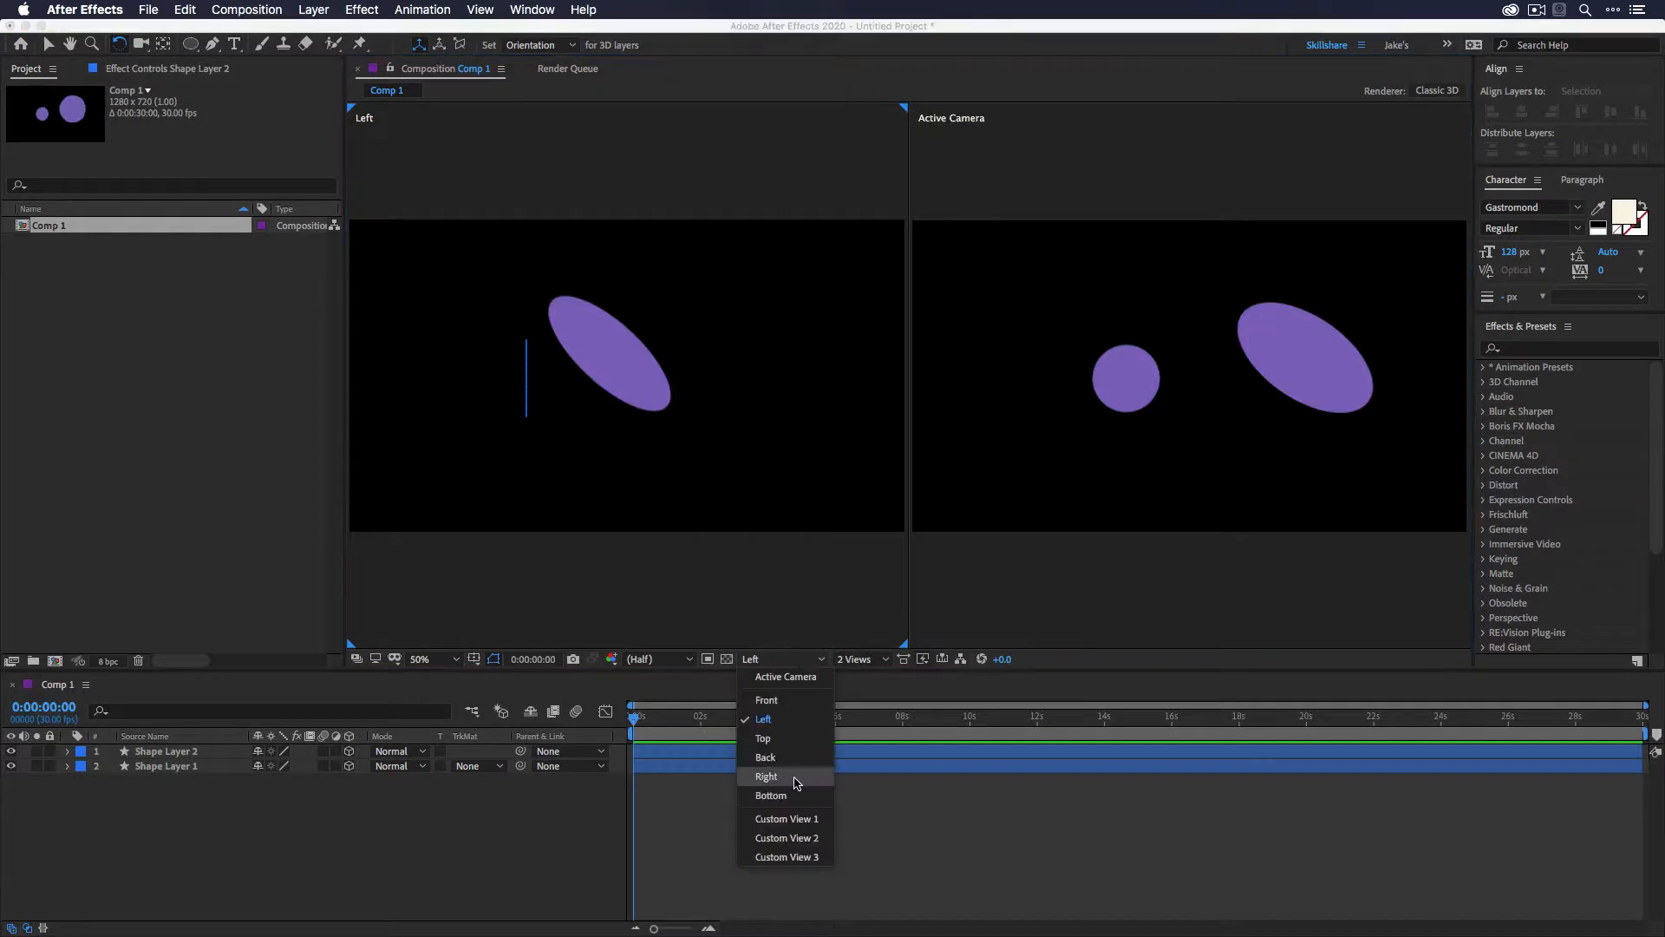
{"action": "left_click", "coordinate": [767, 776]}
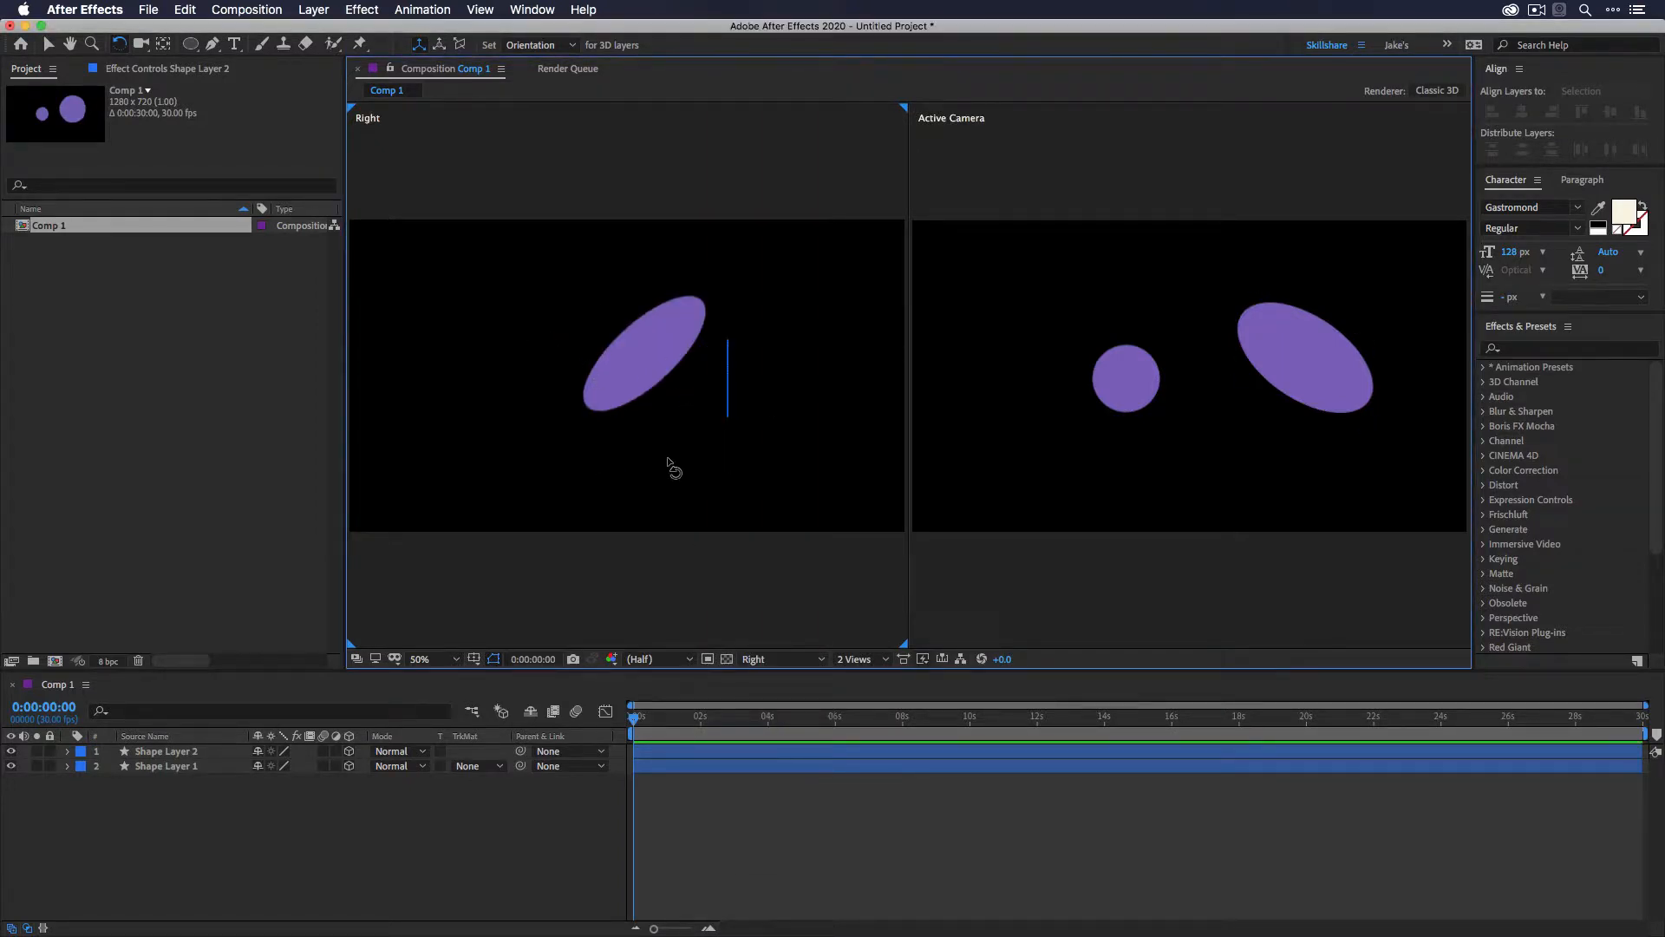
{"action": "key", "text": "v"}
{"action": "left_click", "coordinate": [732, 392]}
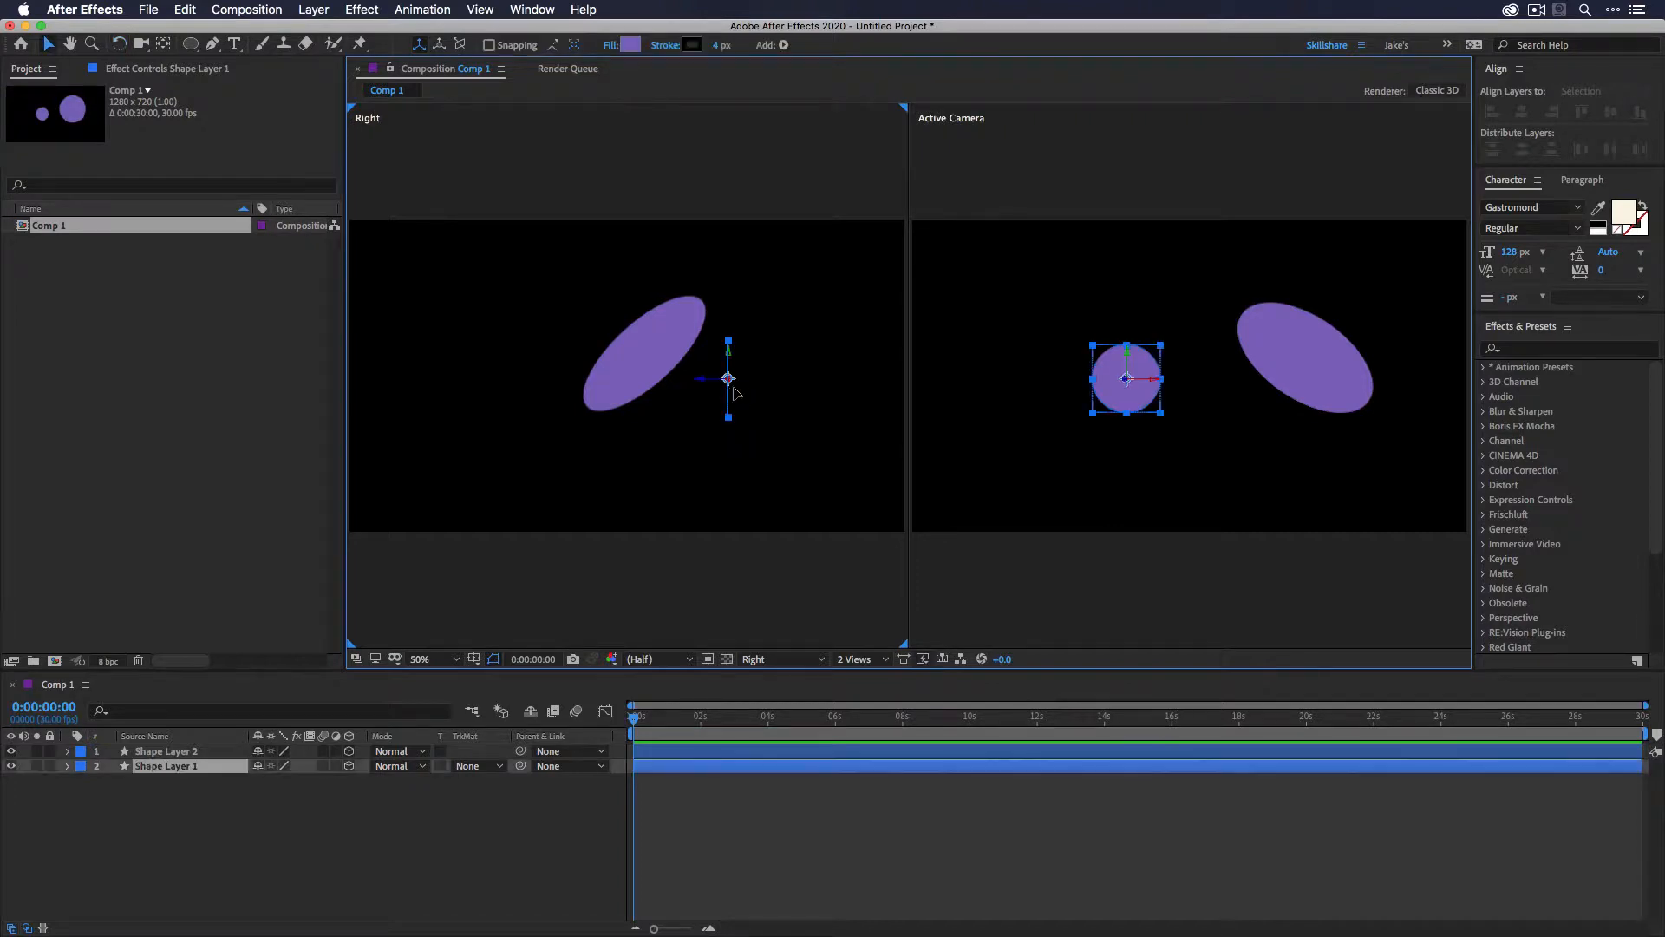
{"action": "left_click_drag", "start_coordinate": [733, 392], "coordinate": [866, 392]}
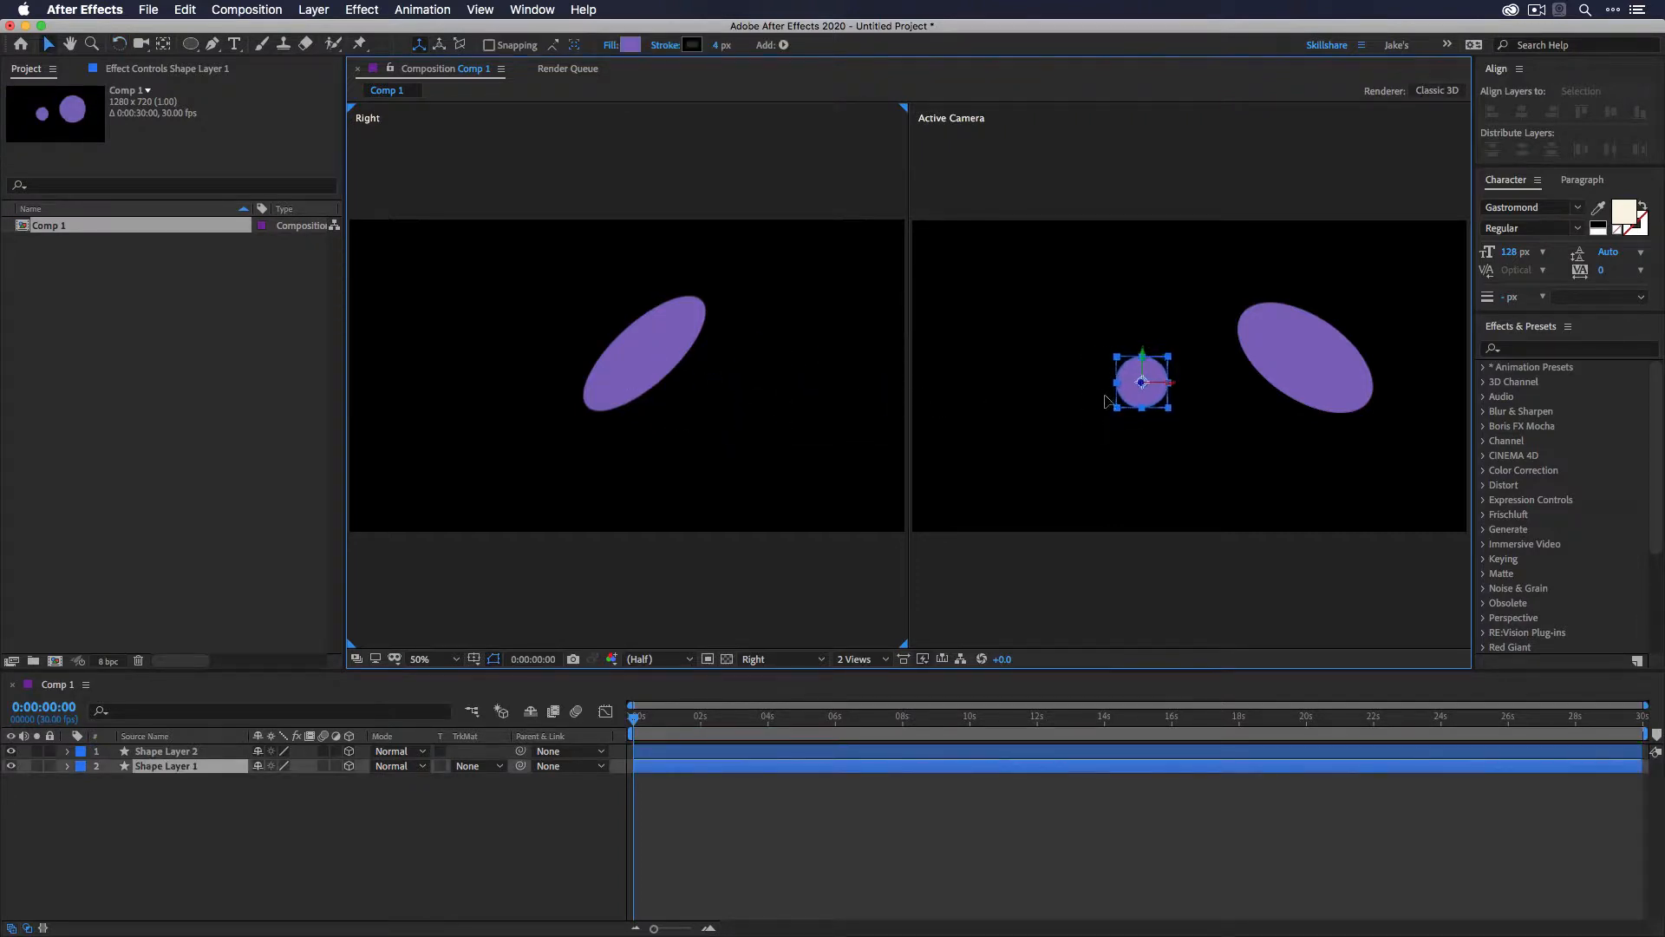
{"action": "left_click_drag", "start_coordinate": [1105, 398], "coordinate": [1519, 398]}
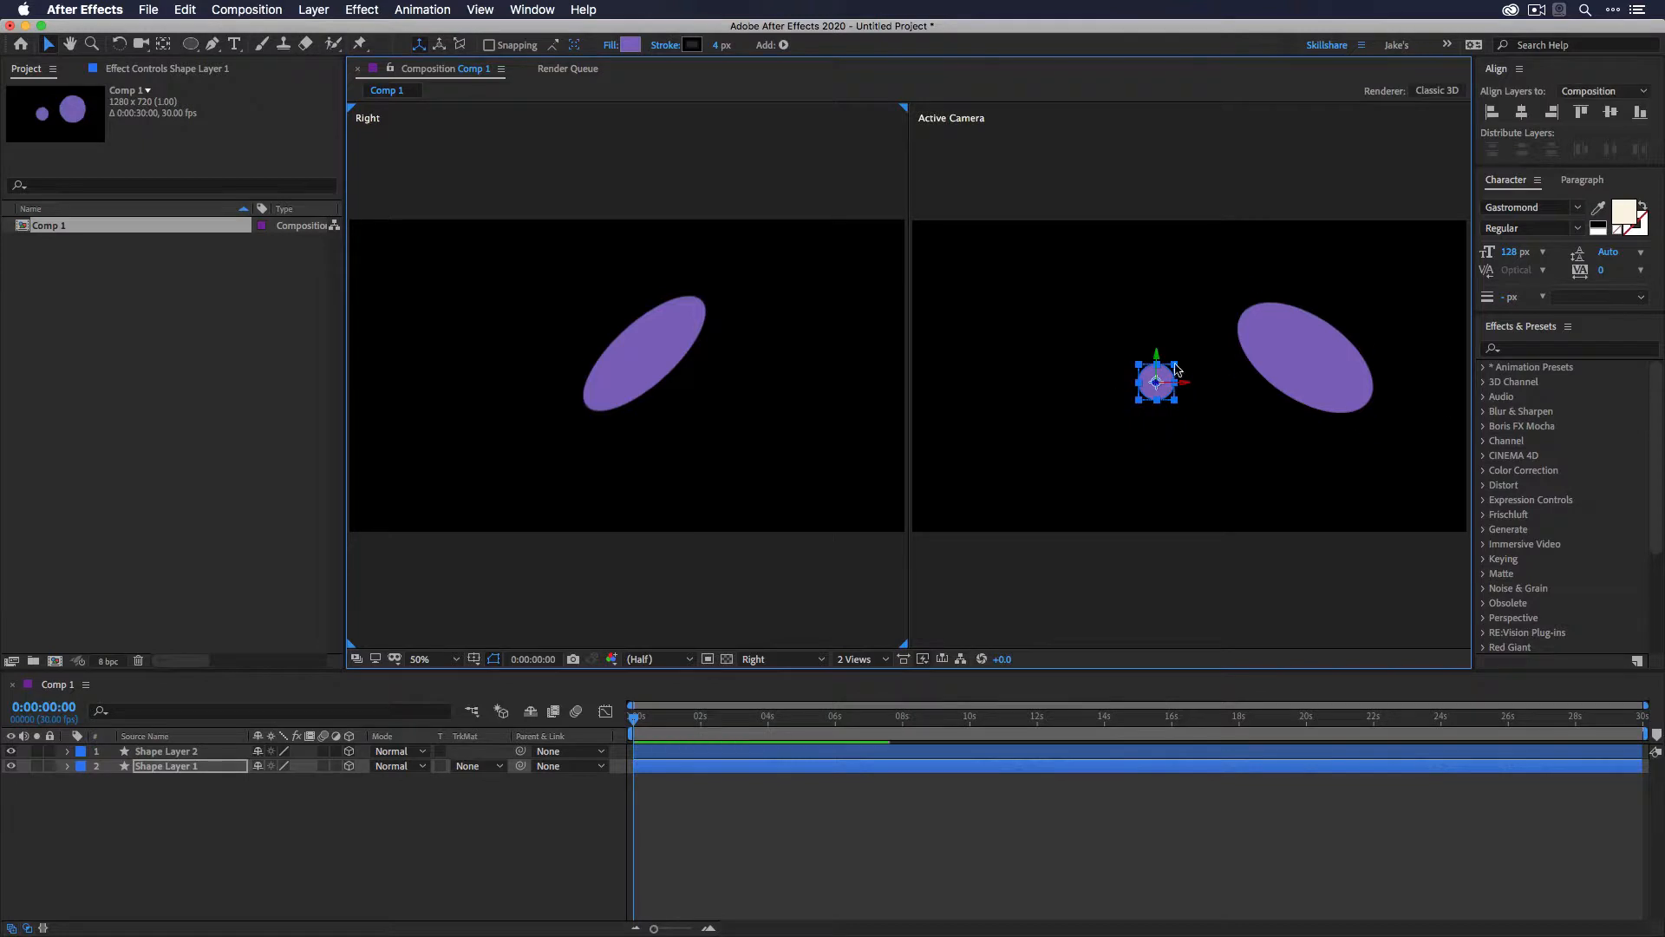
- Deselect the layers and use the Track Z Camera Tool to zoom out and pan the Right view
{"action": "left_click", "coordinate": [549, 258]}
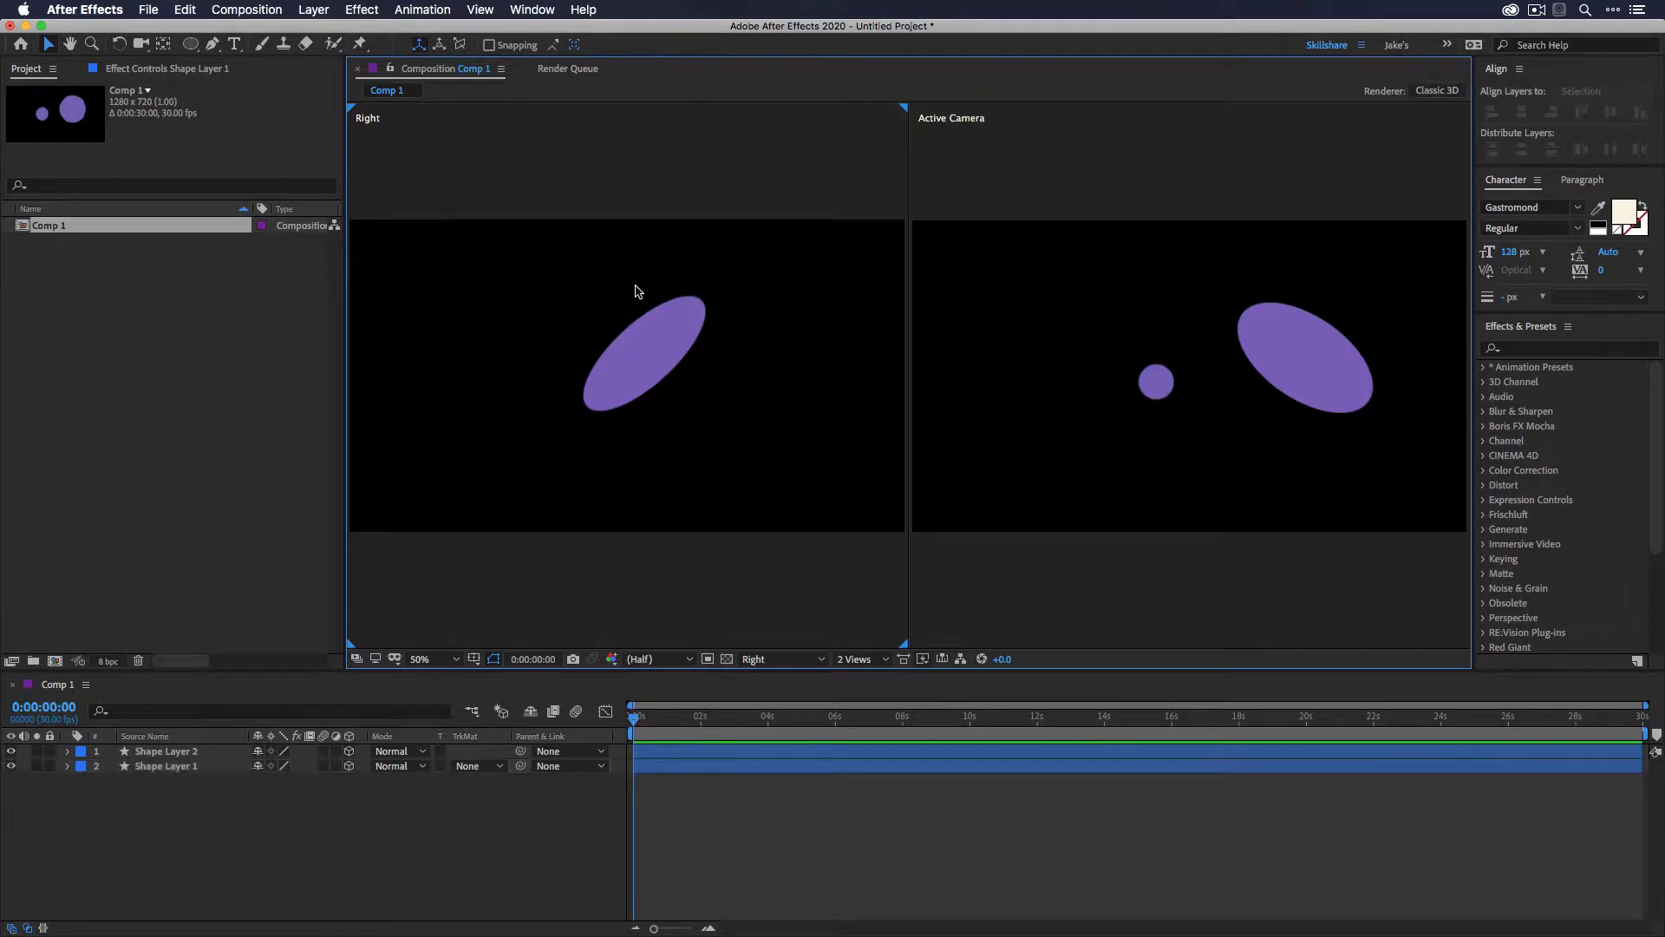
{"action": "left_click", "coordinate": [672, 349]}
{"action": "left_click", "coordinate": [580, 253]}
{"action": "left_click", "coordinate": [141, 47]}
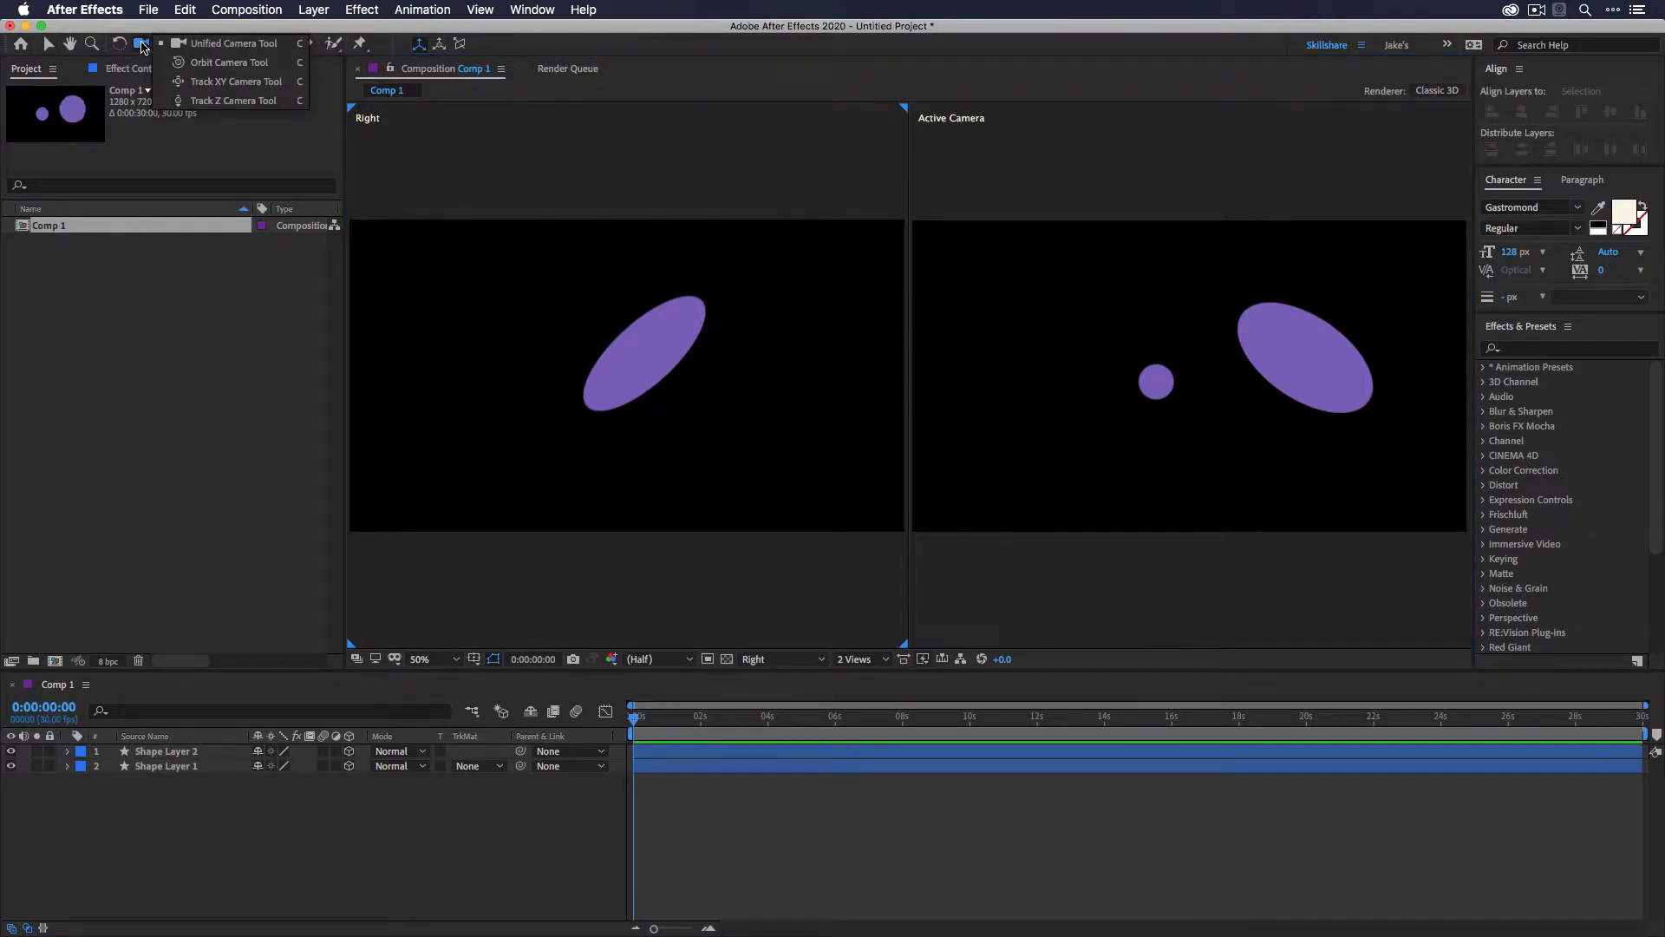
{"action": "left_click", "coordinate": [259, 103]}
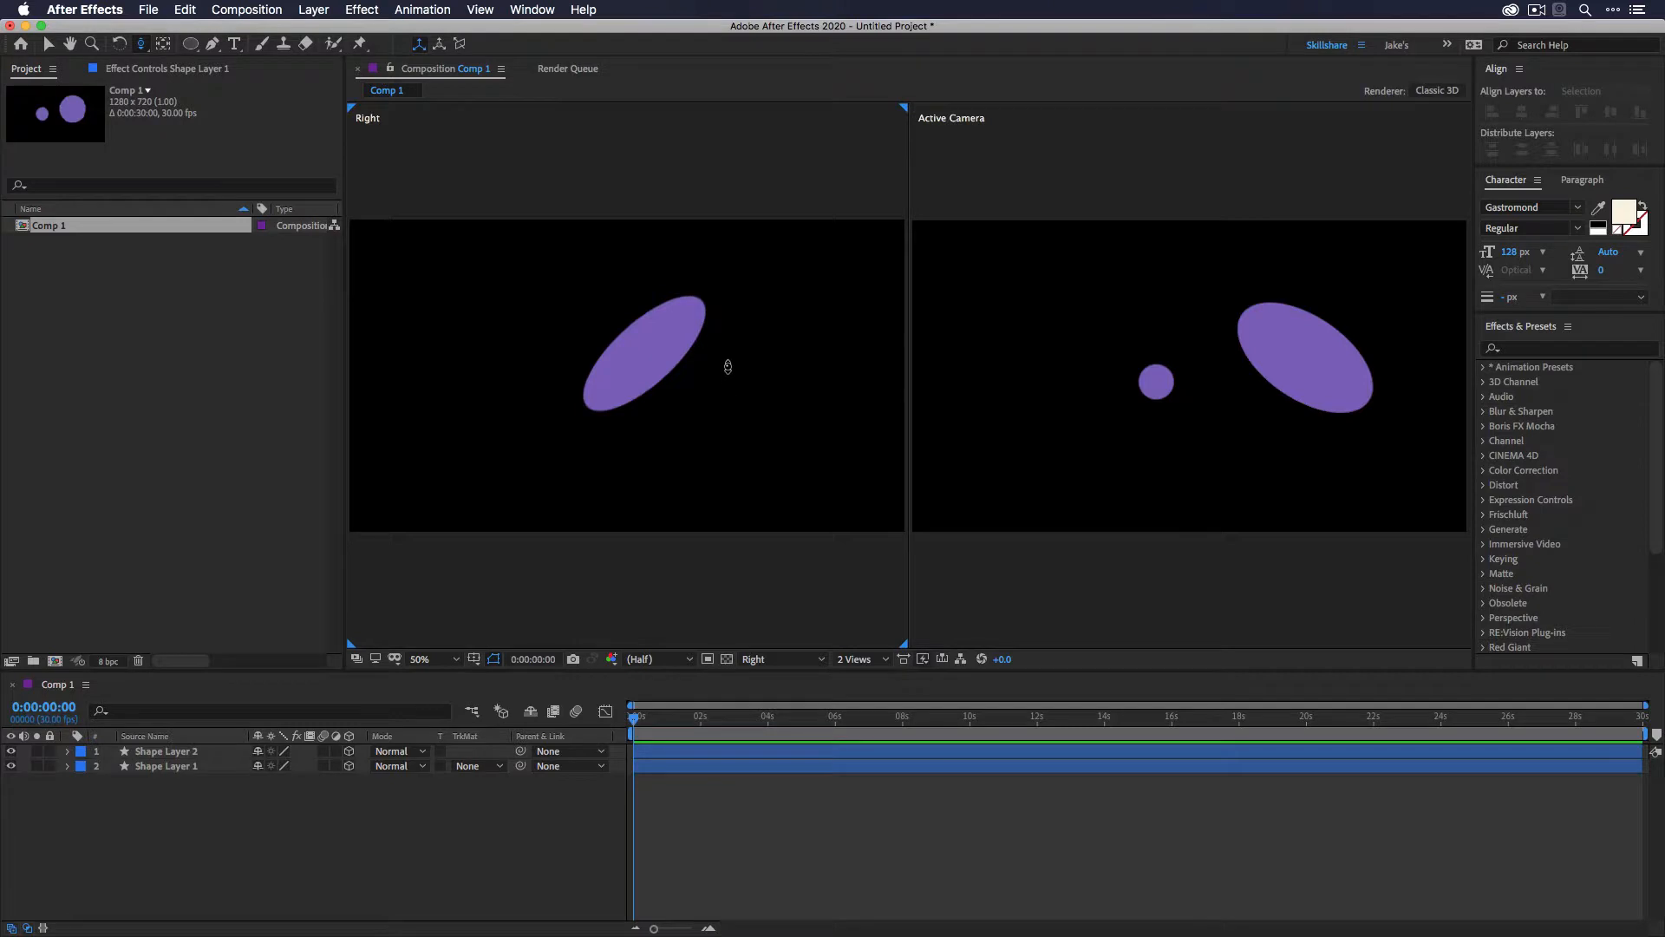
{"action": "left_click_drag", "start_coordinate": [755, 326], "coordinate": [722, 880]}
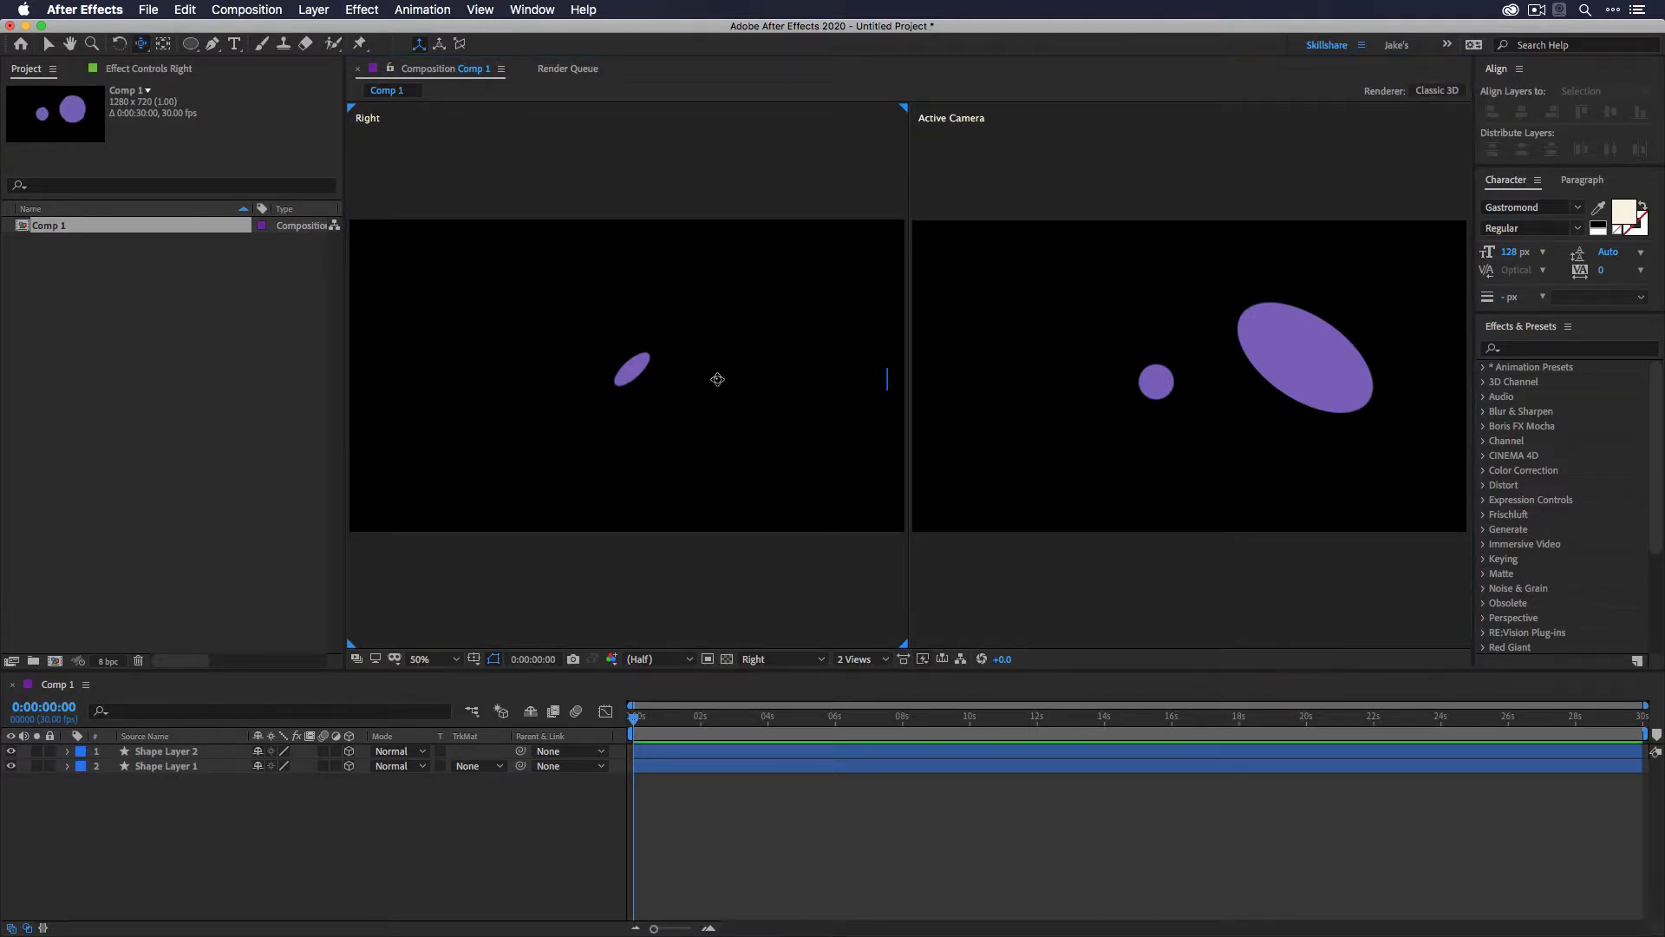
{"action": "left_click_drag", "start_coordinate": [702, 371], "coordinate": [553, 366]}
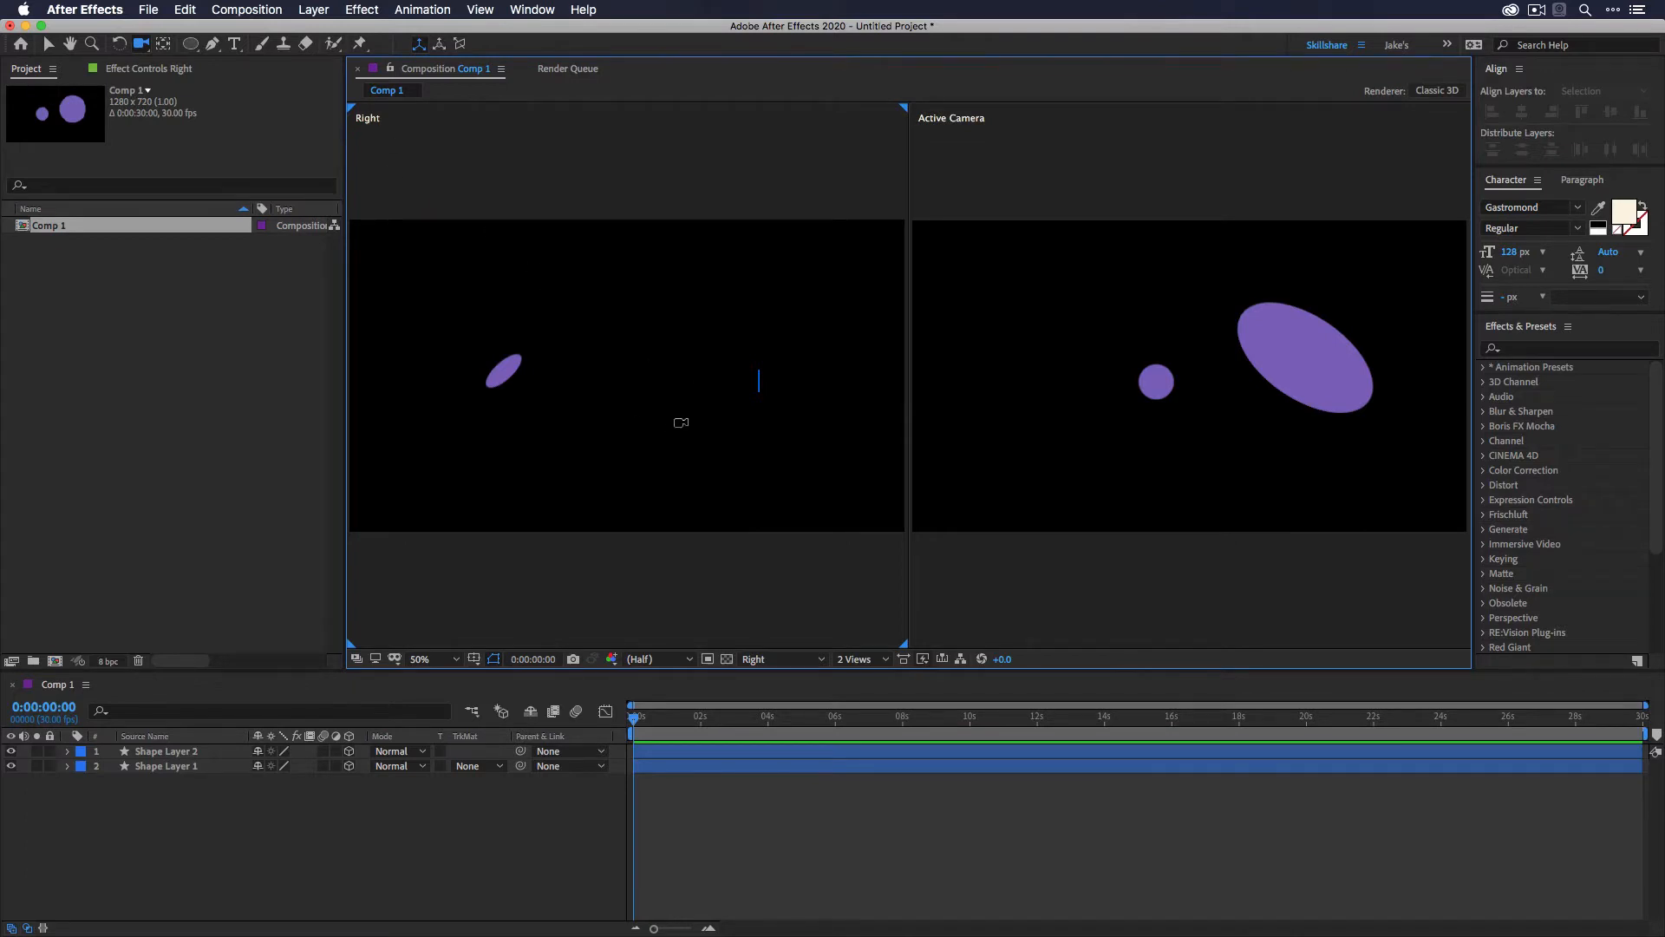
- Switch the left view through Front and Left to Custom View 1
{"action": "left_click", "coordinate": [780, 662]}
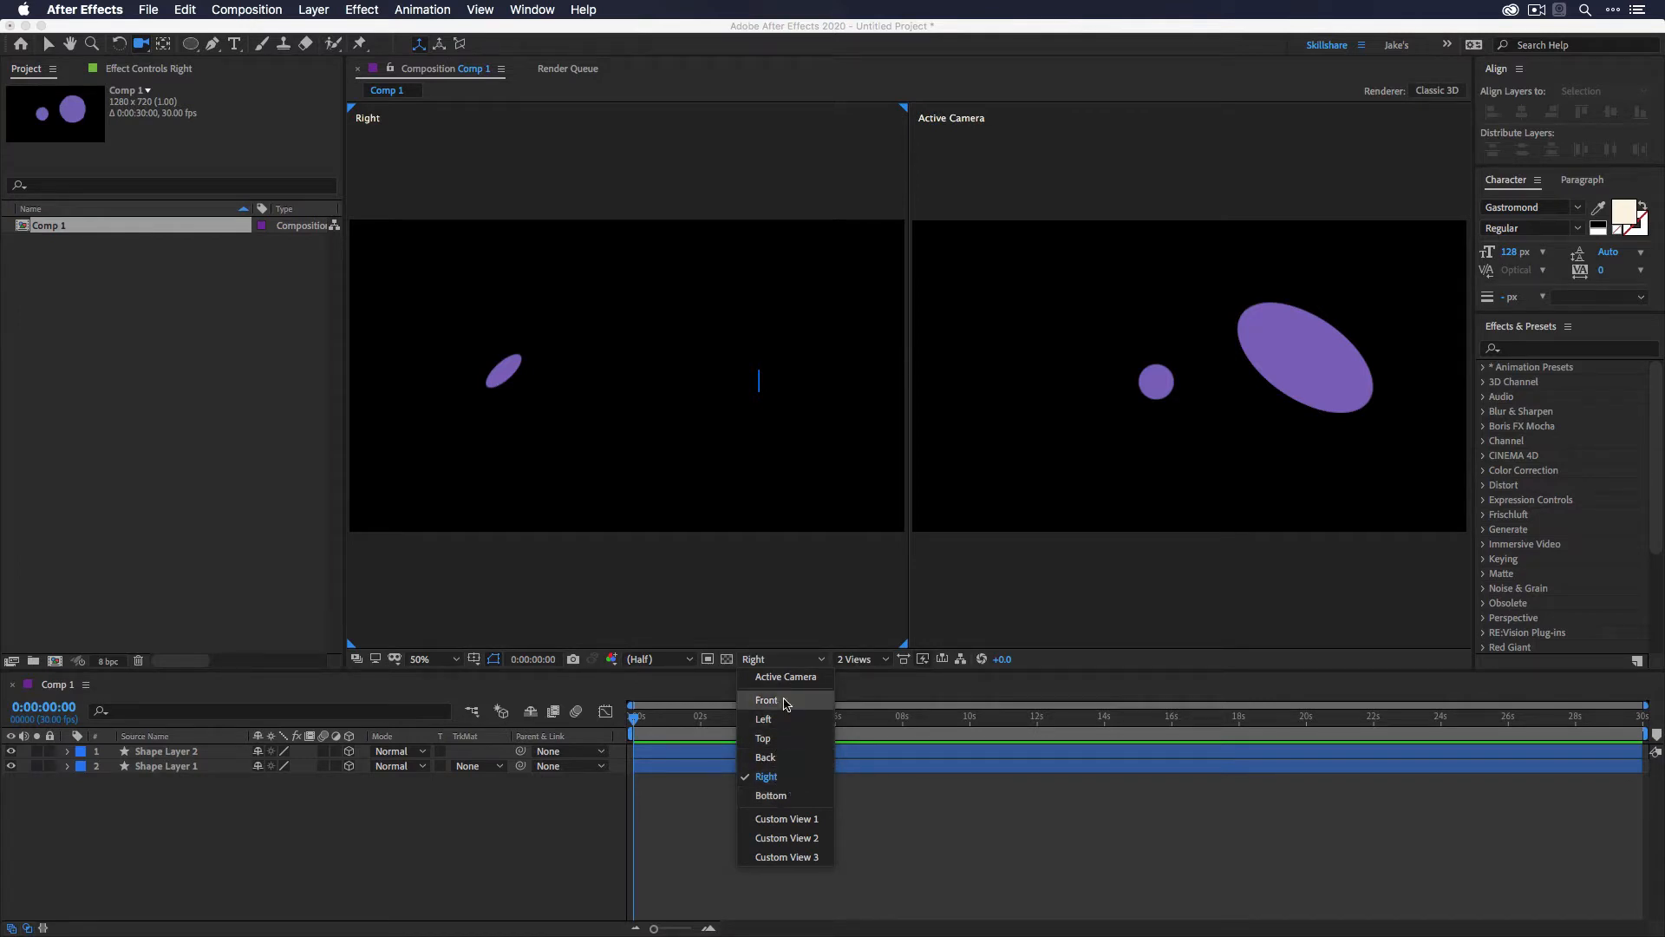
{"action": "left_click", "coordinate": [791, 702]}
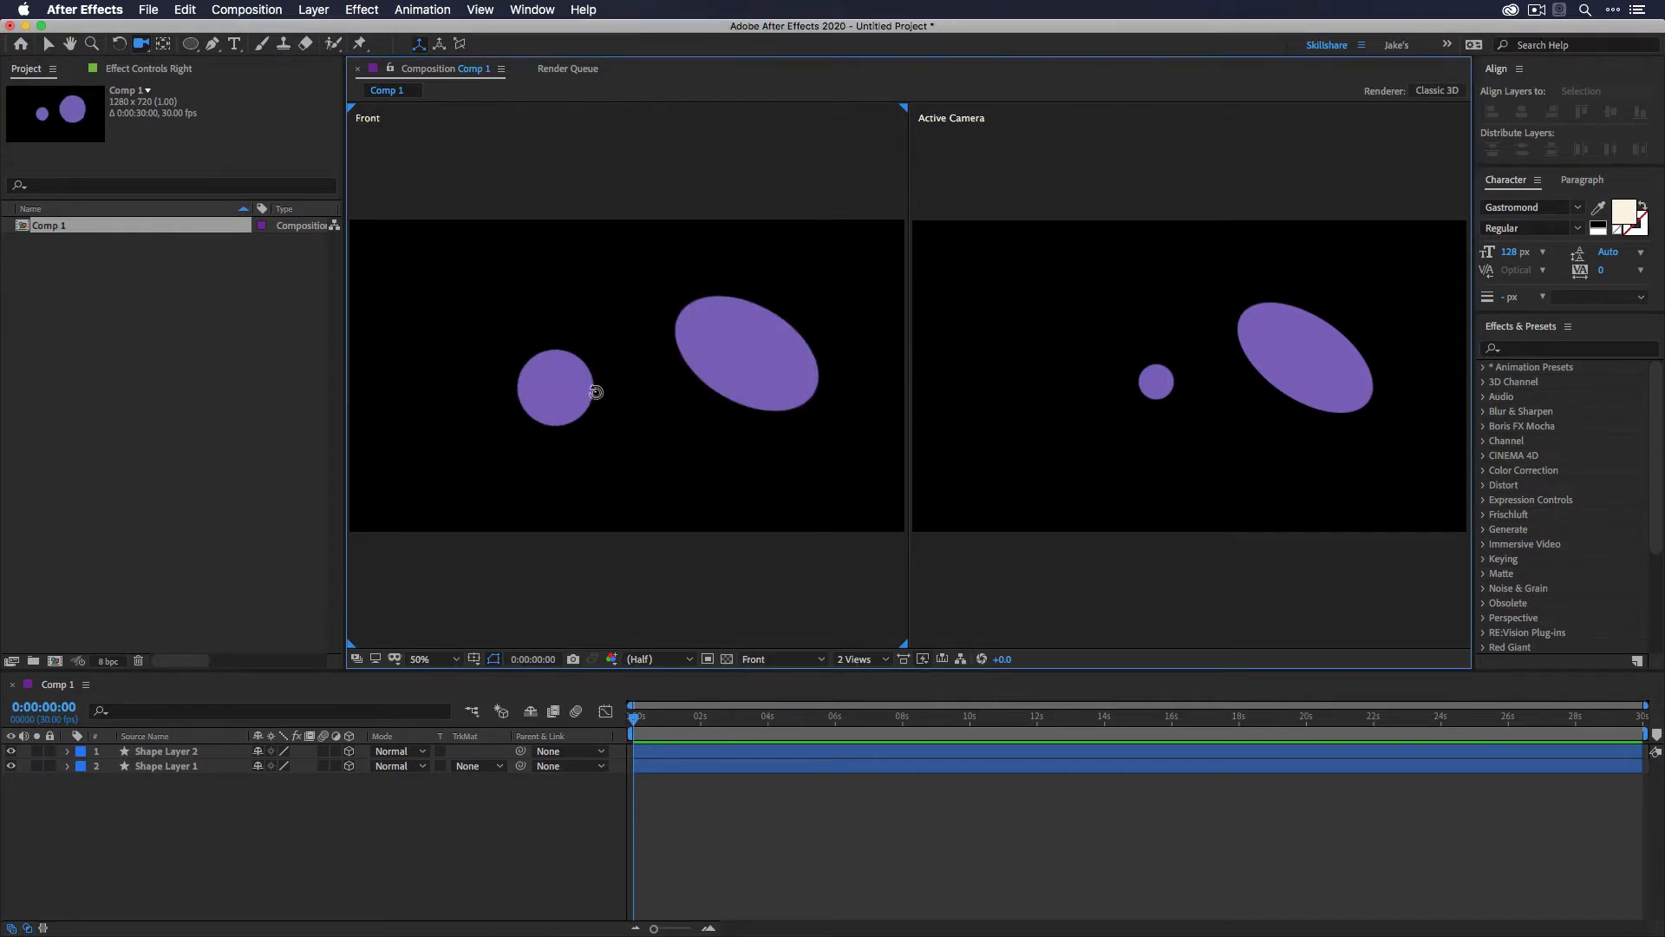
{"action": "left_click", "coordinate": [776, 659]}
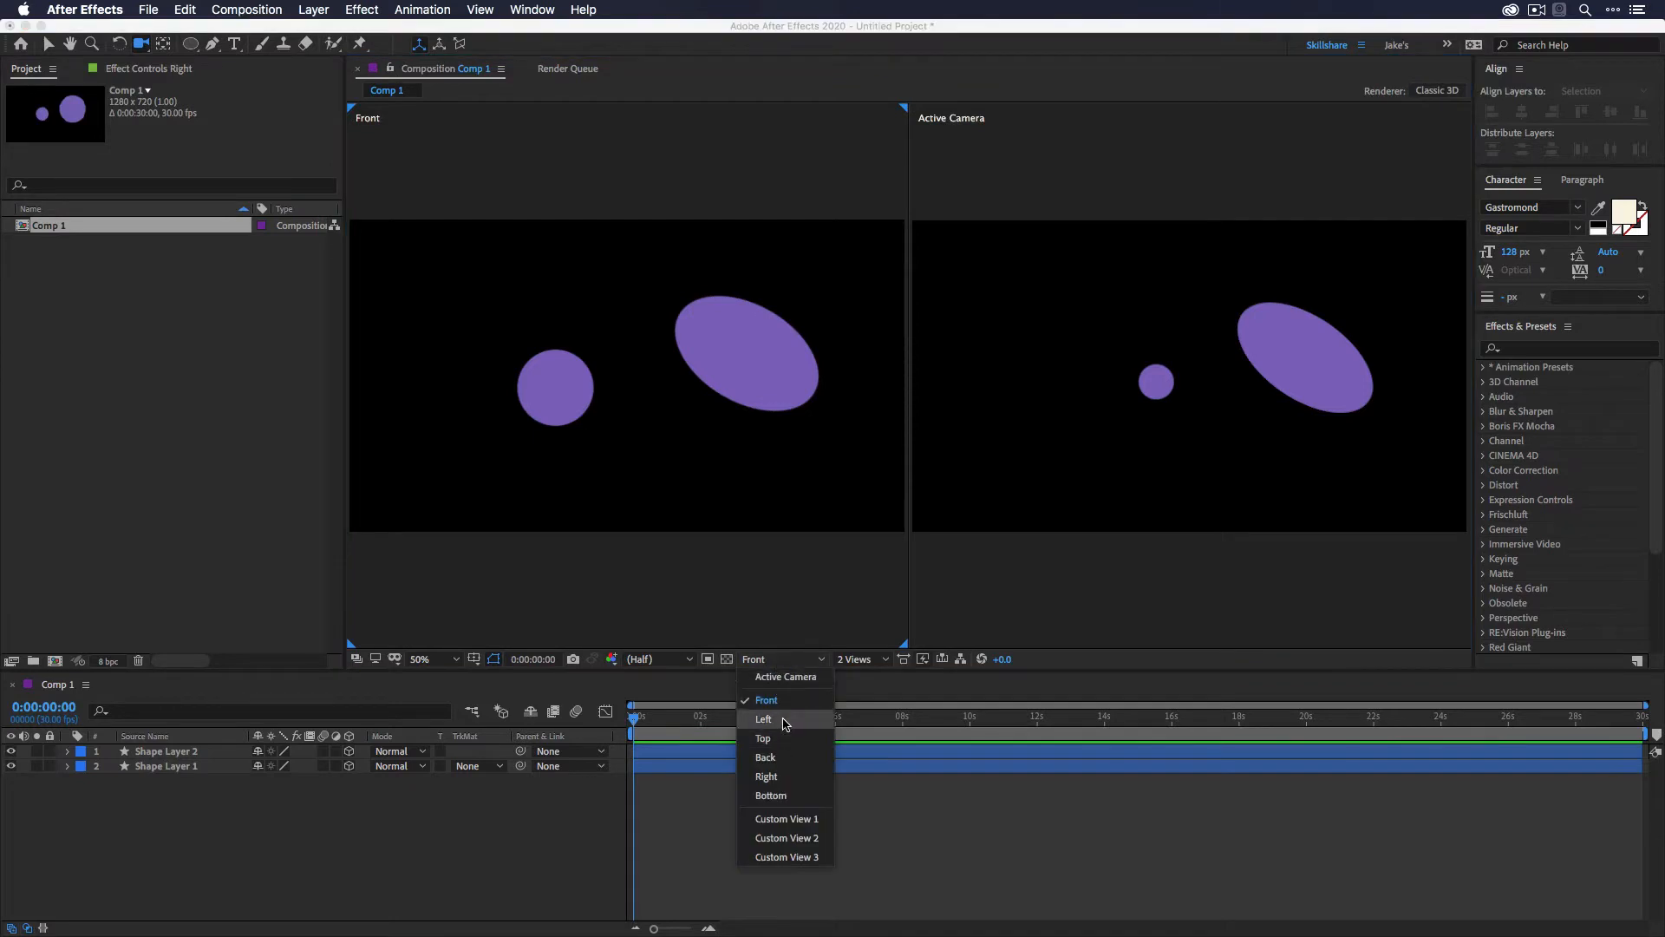
{"action": "left_click", "coordinate": [787, 720]}
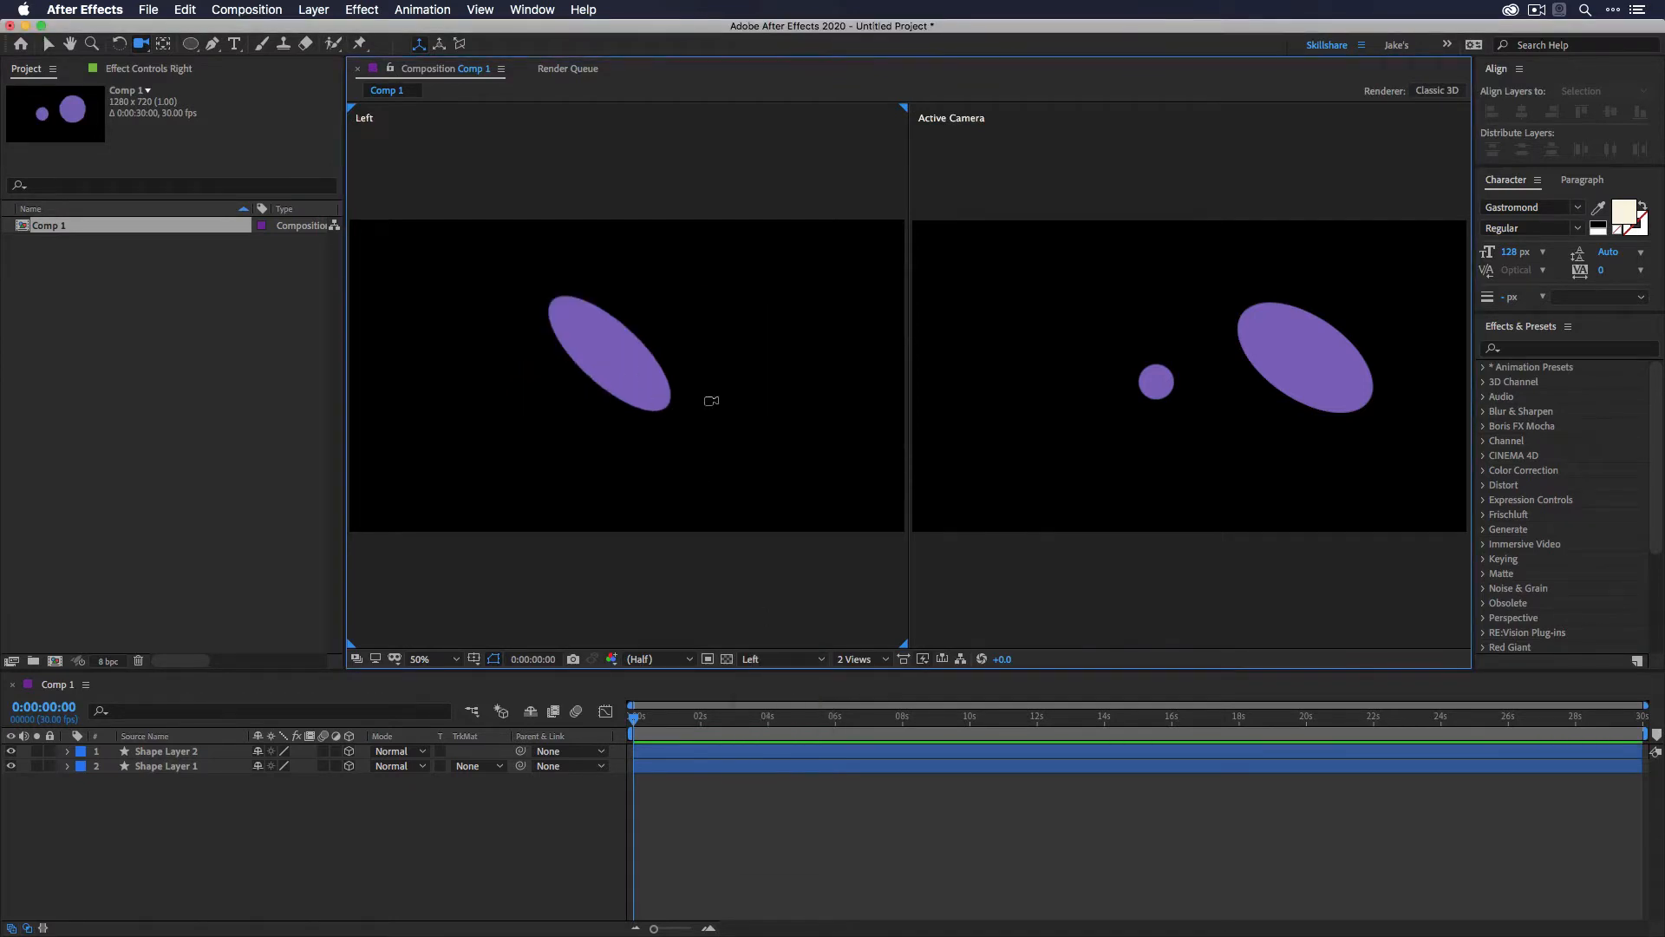
{"action": "left_click", "coordinate": [769, 662]}
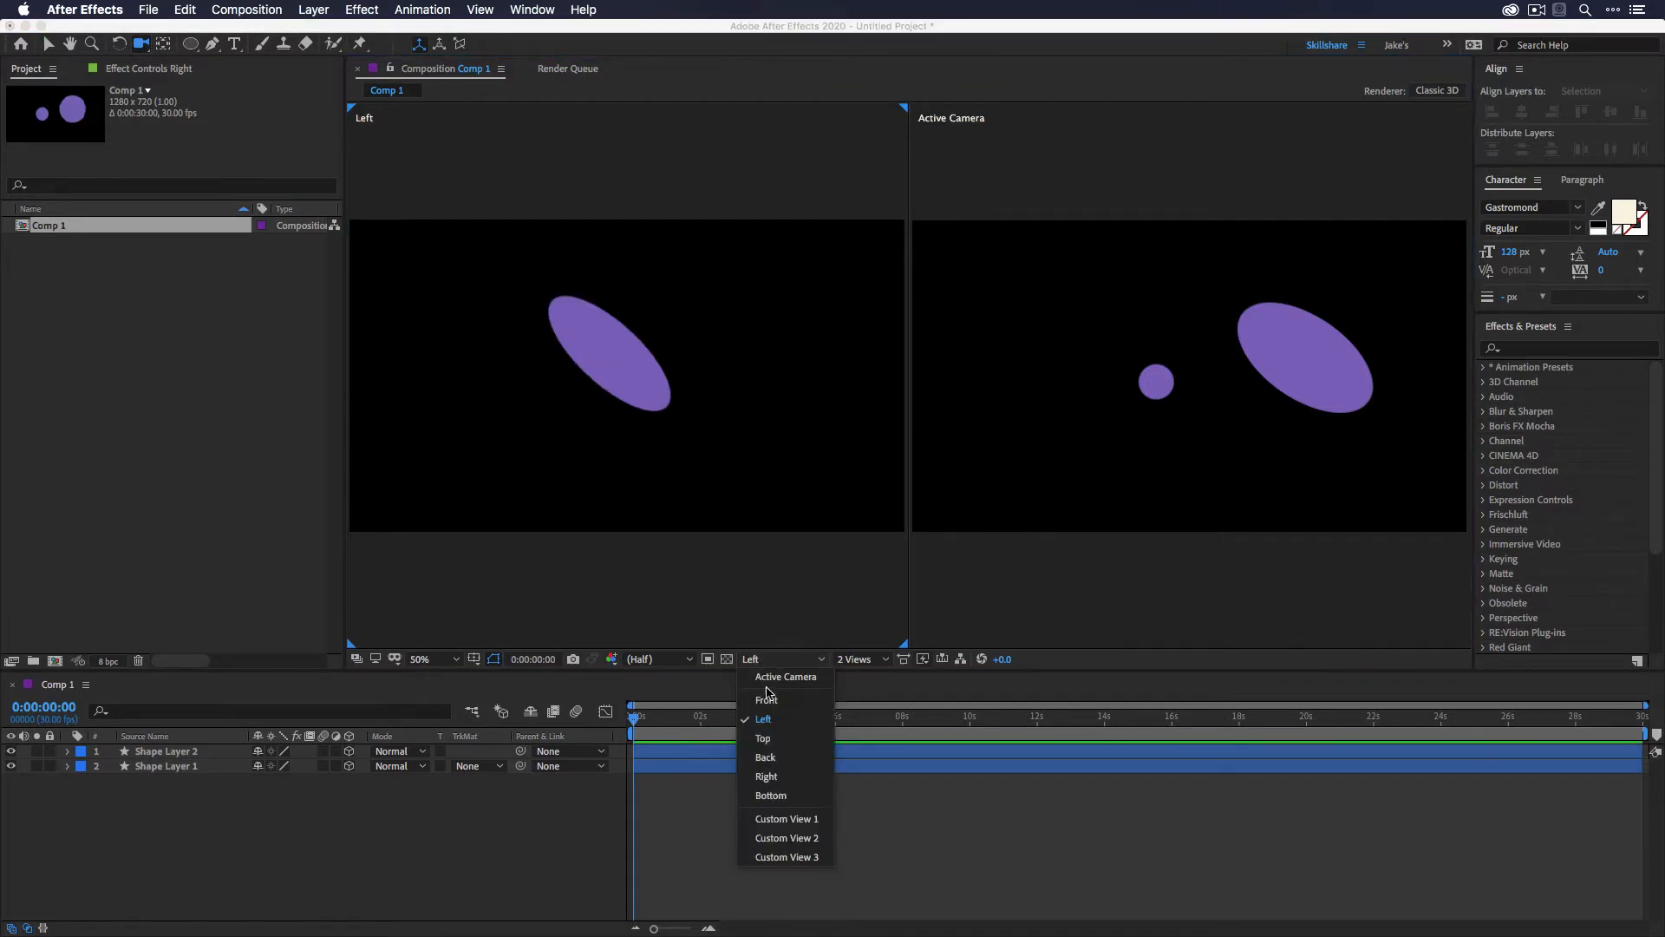
{"action": "left_click", "coordinate": [789, 819]}
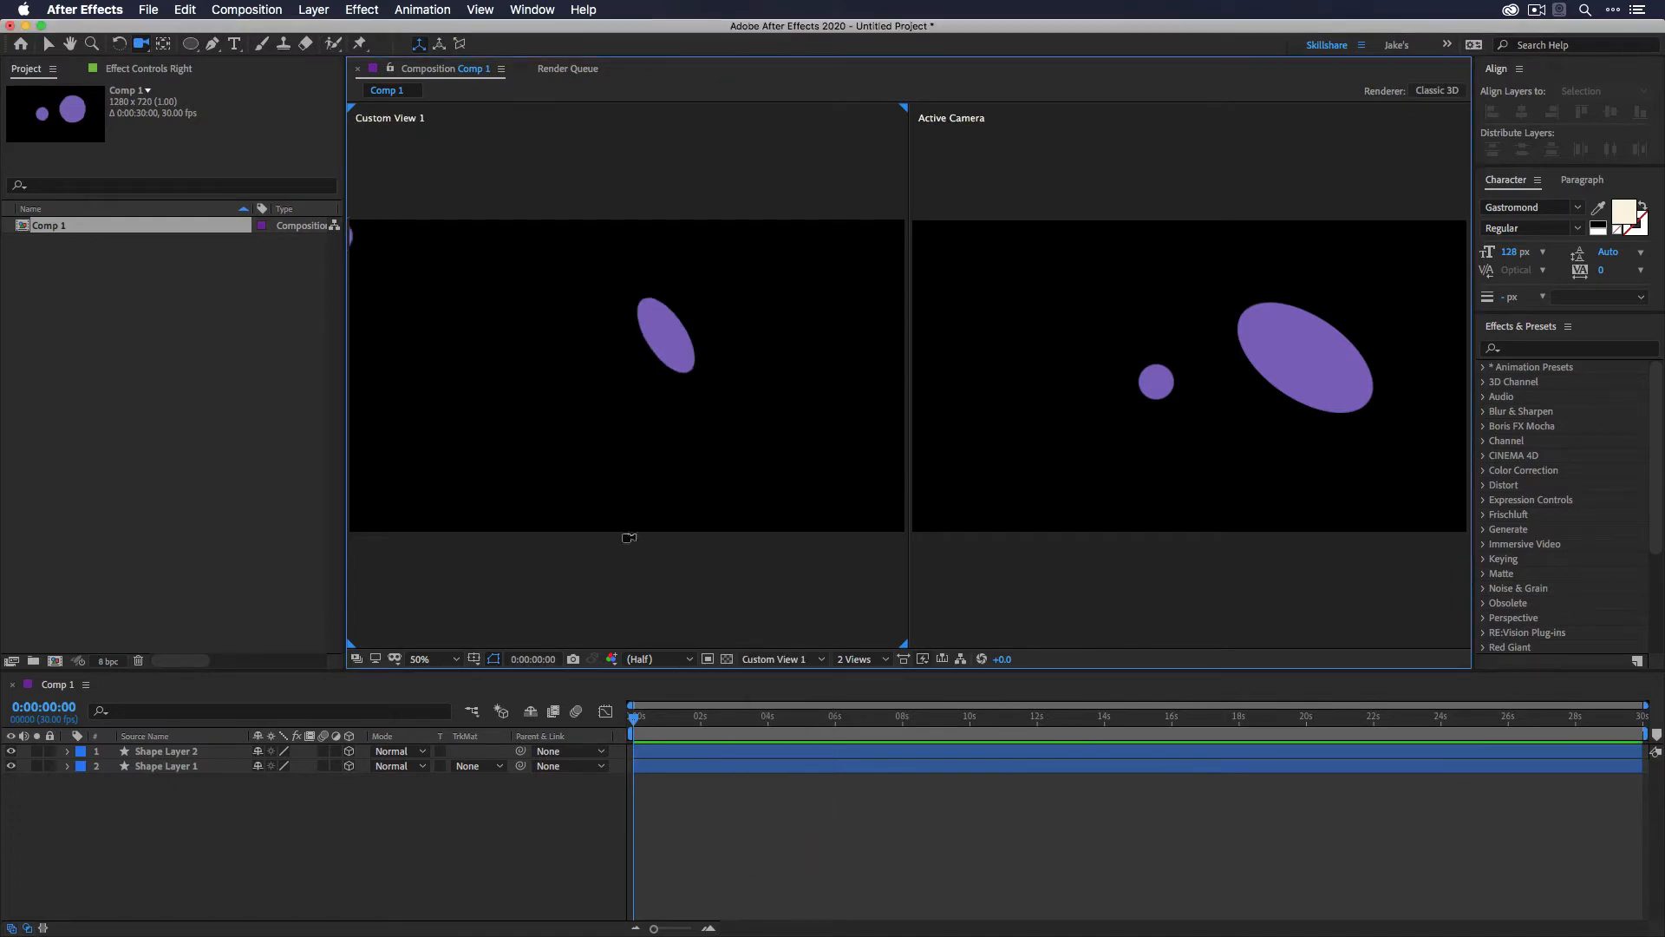
- Orbit and move Custom View 1 with the camera tools to inspect both circles in 3D space
{"action": "left_click_drag", "start_coordinate": [510, 352], "coordinate": [558, 668]}
{"action": "key", "text": "c"}
{"action": "key", "text": "c"}
{"action": "key", "text": "c"}
{"action": "key", "text": "c"}
{"action": "key", "text": "c"}
{"action": "key", "text": "c"}
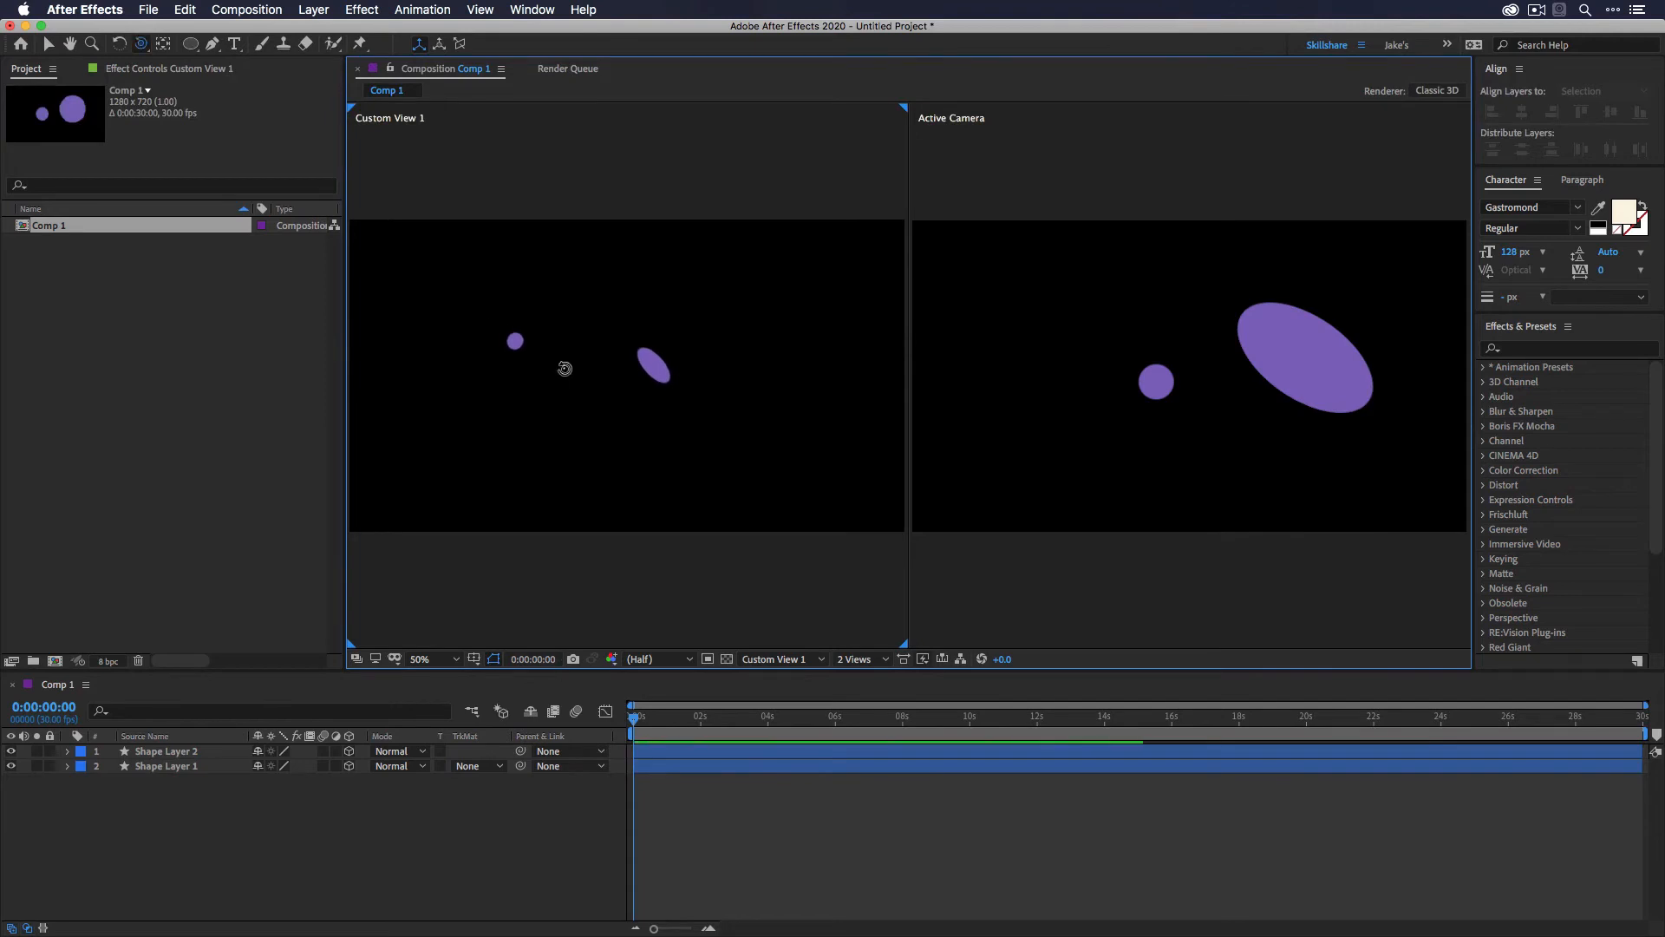
{"action": "key", "text": "c"}
{"action": "key", "text": "c"}
{"action": "key", "text": "c"}
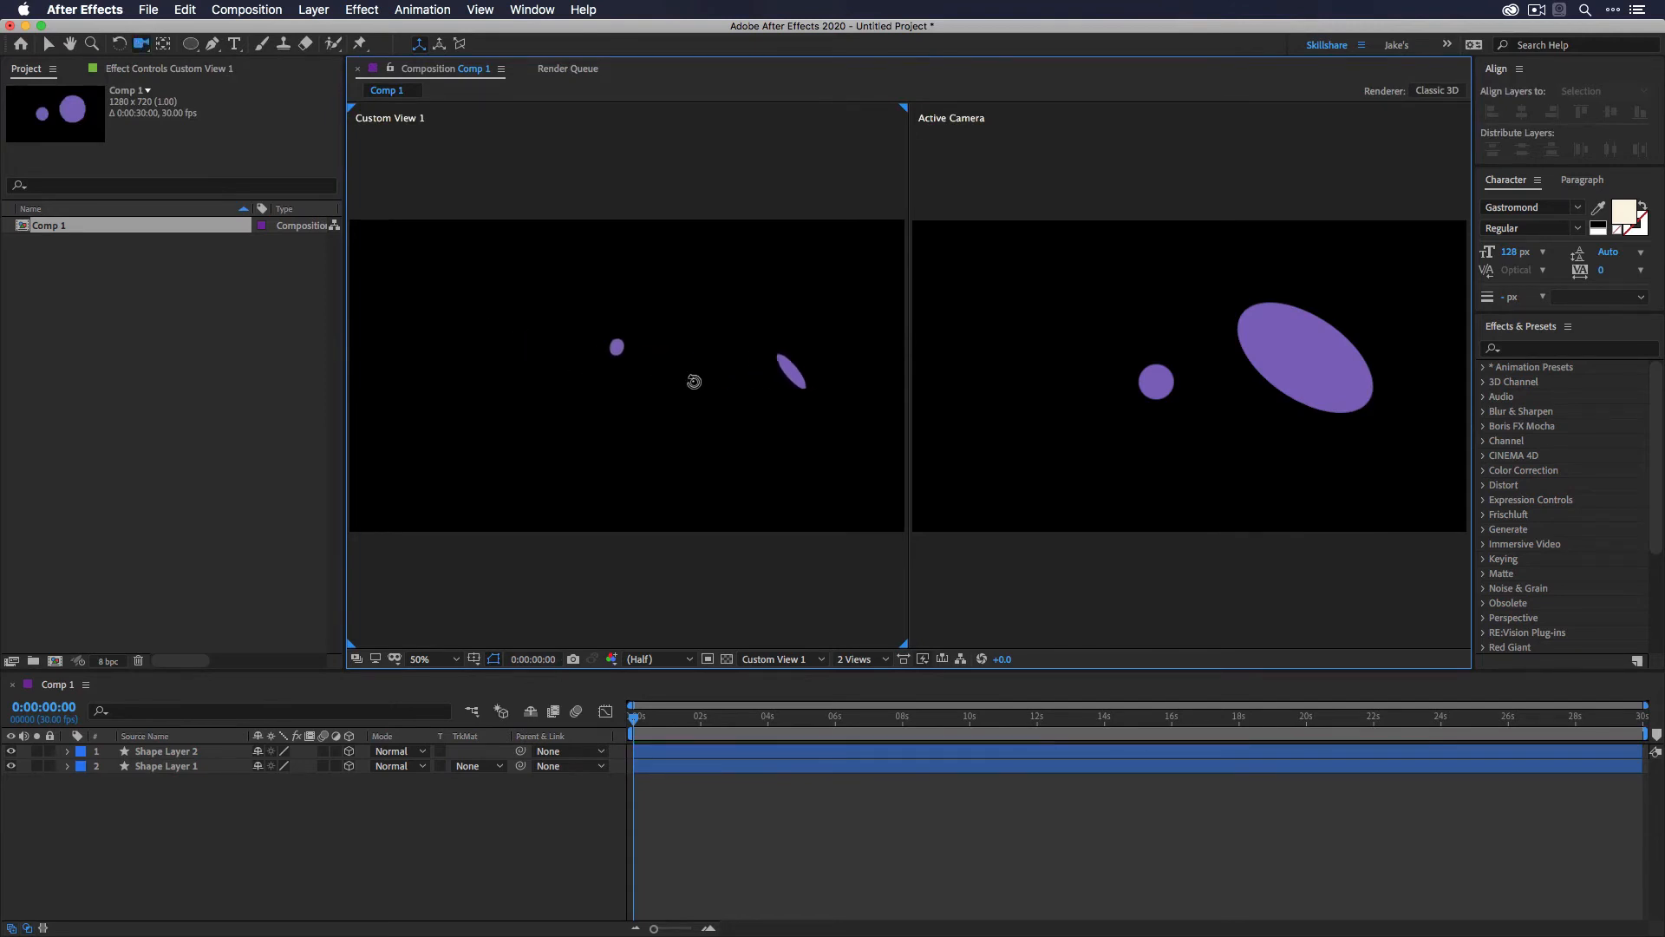